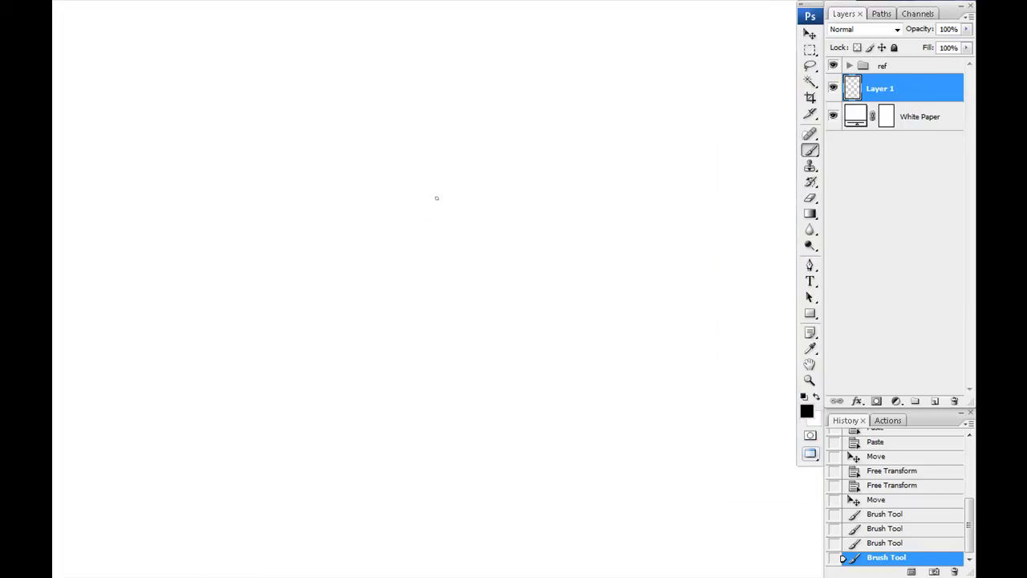
Rough out a gesture figure with an oval head, a curved back line and a bent thigh
drag(368, 124, 407, 156)
drag(475, 155, 411, 252)
drag(459, 174, 412, 285)
drag(450, 176, 404, 289)
mouse_move(429, 214)
mouse_down()
mouse_move(442, 262)
mouse_move(490, 286)
mouse_up()
drag(479, 271, 562, 342)
drag(488, 301, 562, 361)
drag(396, 305, 477, 312)
drag(481, 361, 422, 259)
Add the bent arms, clenched fists and contour lines to the first gesture figure
drag(490, 130, 431, 233)
drag(475, 194, 413, 236)
drag(433, 235, 431, 248)
drag(475, 219, 572, 313)
drag(418, 243, 540, 337)
drag(392, 221, 386, 275)
drag(454, 268, 542, 350)
drag(450, 172, 435, 273)
drag(485, 134, 472, 236)
Block in a second figure's long, round-topped head, jaw line and neck beside the first figure
drag(289, 275, 463, 368)
drag(356, 125, 376, 207)
drag(305, 132, 316, 216)
drag(319, 228, 342, 263)
drag(324, 207, 362, 205)
drag(373, 204, 383, 261)
drag(375, 209, 409, 235)
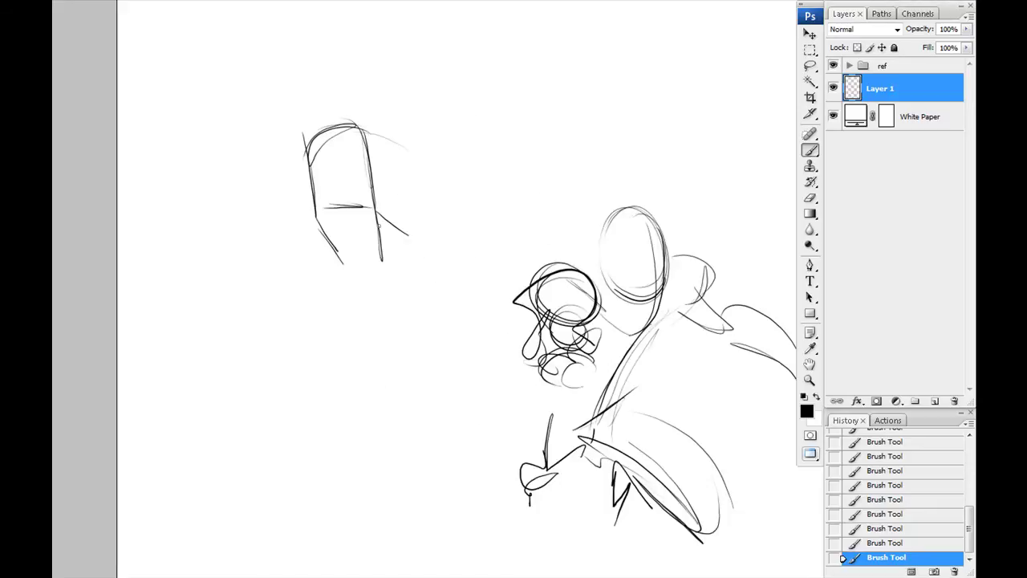
Sketch the second figure's shoulder, torso side and raised bent arm ending in a blocky fist
drag(462, 359, 456, 500)
mouse_move(245, 265)
mouse_down()
mouse_move(293, 320)
mouse_move(279, 233)
mouse_up()
drag(204, 313, 284, 441)
drag(168, 317, 205, 393)
drag(197, 385, 281, 437)
drag(129, 265, 212, 281)
drag(144, 309, 249, 425)
drag(241, 314, 295, 321)
drag(210, 402, 277, 439)
drag(241, 301, 305, 353)
Add a chest contour to the second figure and crossed face guidelines on its head
drag(440, 261, 462, 348)
drag(332, 129, 352, 202)
drag(321, 165, 364, 162)
Start a third figure above with an oval head, sloping shoulders, chest line and a forearm crossing the chest
mouse_move(258, 121)
mouse_down()
mouse_move(329, 367)
mouse_move(310, 442)
mouse_up()
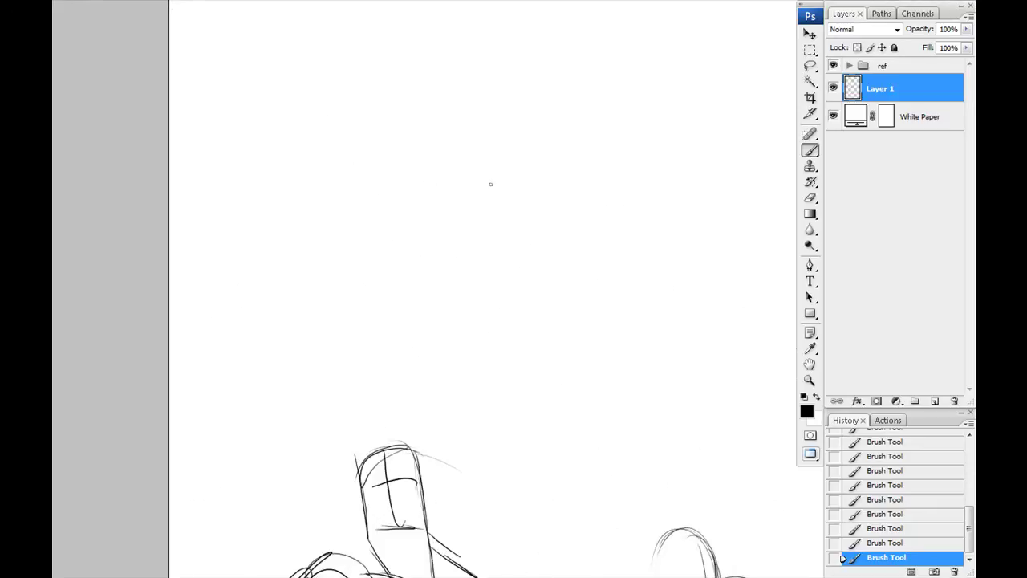
drag(454, 131, 434, 205)
drag(418, 96, 461, 200)
drag(345, 207, 424, 263)
drag(537, 247, 433, 260)
drag(418, 285, 487, 220)
drag(369, 388, 477, 293)
Sketch the third figure's round shoulder, upper arms and fist to complete the crossed-arms pose
drag(353, 212, 321, 284)
drag(353, 281, 390, 332)
drag(295, 293, 390, 394)
drag(513, 289, 434, 393)
drag(413, 370, 493, 313)
drag(469, 217, 502, 317)
Add the bent leg lines below the crossed-arms figure
drag(509, 337, 586, 393)
drag(473, 389, 590, 485)
drag(554, 441, 610, 497)
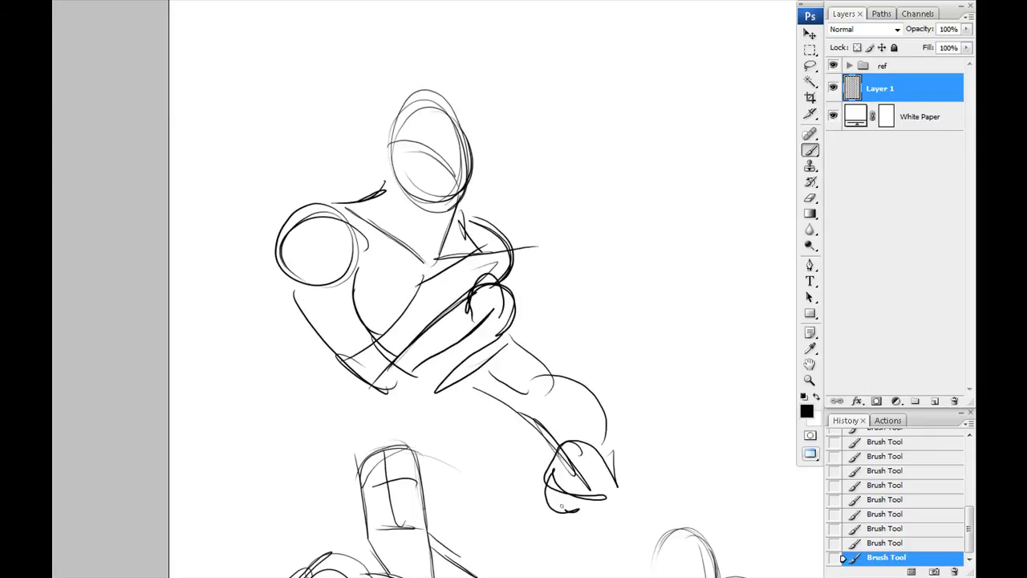
drag(381, 398, 362, 418)
Sketch a fourth figure with an oval head, a V-shaped torso and both arms raised in a wide V
drag(755, 209, 472, 278)
drag(540, 199, 553, 257)
drag(554, 261, 584, 305)
drag(526, 265, 622, 450)
drag(682, 293, 638, 482)
drag(353, 114, 533, 250)
drag(630, 311, 721, 111)
drag(634, 313, 739, 149)
drag(575, 305, 626, 453)
Sketch a smaller fifth figure's head, V-shaped shoulders and straight limb reaching down to a blocky end
drag(425, 295, 424, 299)
drag(342, 368, 308, 278)
drag(454, 274, 433, 335)
drag(426, 321, 414, 390)
mouse_move(449, 330)
mouse_down()
mouse_move(434, 402)
mouse_move(468, 293)
mouse_up()
drag(449, 281, 431, 357)
drag(472, 285, 453, 372)
drag(430, 361, 456, 362)
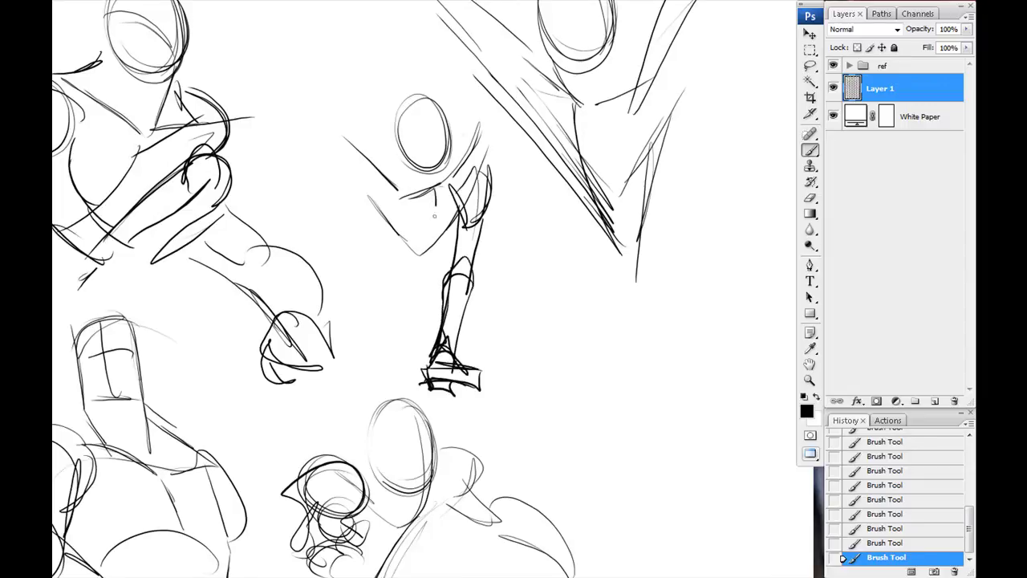
Add the fifth figure's torso, outstretched arm, raised oval knee and lower leg
drag(438, 187, 401, 241)
drag(373, 128, 370, 175)
drag(358, 118, 263, 128)
mouse_move(378, 215)
mouse_down()
mouse_move(345, 241)
mouse_move(385, 309)
mouse_up()
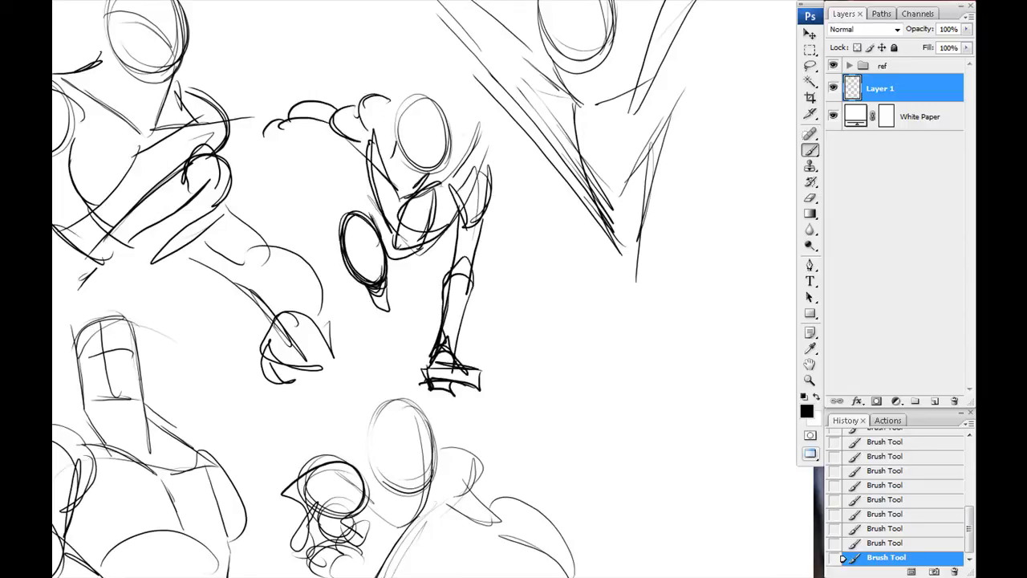
drag(433, 247, 410, 318)
Refine the fifth figure's head and shoulder, and add its extended leg and the outstretched arm's hand
drag(441, 112, 397, 176)
drag(433, 385, 510, 461)
drag(486, 389, 598, 485)
drag(477, 449, 522, 461)
drag(293, 132, 260, 93)
Start a sixth figure in empty space lower on the page with an oval head, rounded torso and raised fist
drag(218, 537, 338, 364)
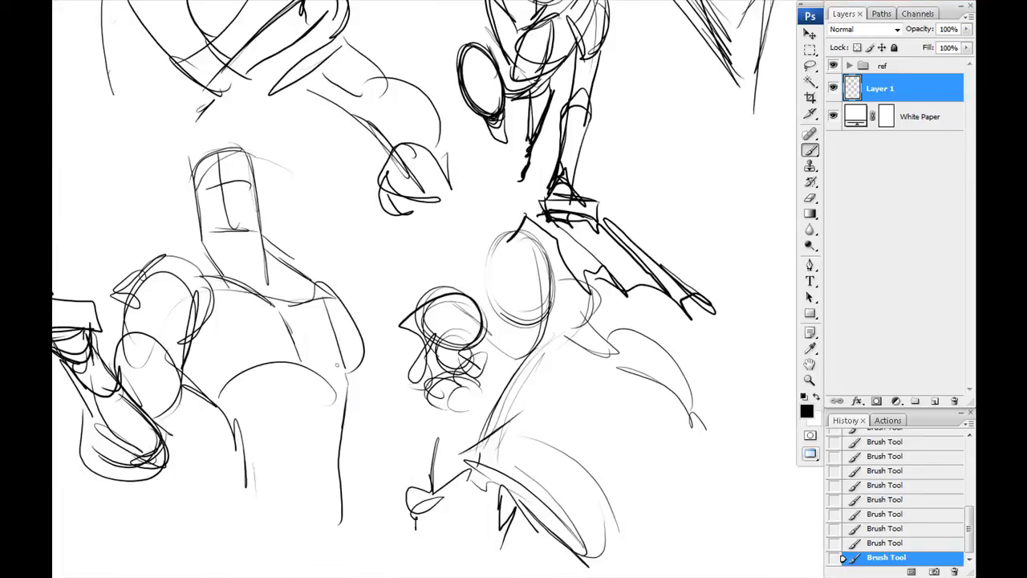
drag(562, 521, 325, 97)
drag(500, 273, 521, 294)
drag(409, 228, 516, 310)
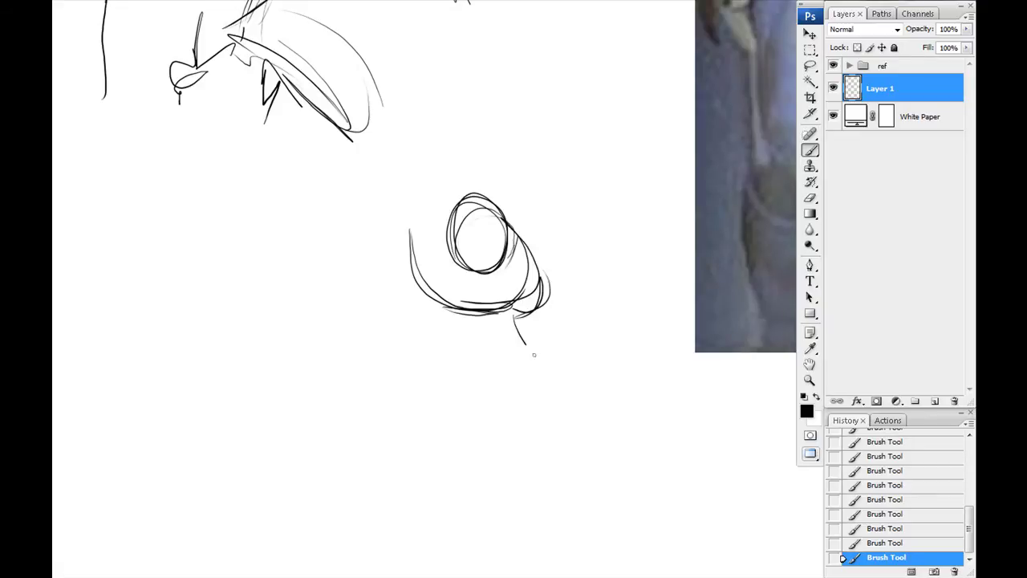
drag(571, 366, 573, 245)
drag(514, 264, 525, 309)
Sketch the sixth figure's near side, waist, oval thigh and spread leg lines
drag(450, 201, 481, 313)
drag(425, 297, 498, 337)
drag(417, 321, 461, 385)
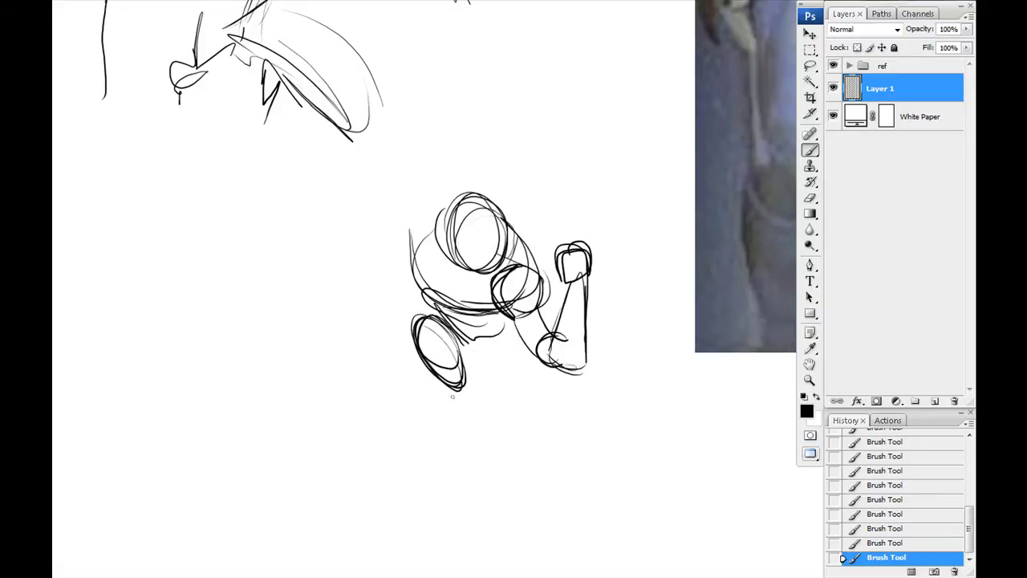
drag(434, 337, 312, 417)
drag(465, 345, 650, 437)
Rough out a lunging figure beside it with a leaning torso, one bent leg and one leg extended back
drag(271, 320, 477, 349)
mouse_move(338, 210)
mouse_down()
mouse_move(299, 241)
mouse_move(385, 321)
mouse_up()
drag(305, 293, 410, 353)
drag(353, 325, 241, 434)
drag(405, 325, 514, 478)
drag(249, 433, 384, 473)
drag(514, 481, 586, 546)
Draw the lunging figure's near shoulder, bent forearm and raised hand with fingers
drag(393, 280, 378, 305)
drag(437, 315, 482, 353)
drag(469, 337, 486, 379)
drag(475, 258, 504, 376)
drag(501, 271, 528, 317)
drag(485, 291, 464, 301)
Add the lunging figure's far fist and the crossed face guidelines on its head
drag(240, 263, 228, 305)
drag(224, 273, 277, 297)
drag(207, 229, 252, 287)
mouse_move(293, 201)
mouse_down()
mouse_move(341, 277)
mouse_move(288, 269)
mouse_up()
drag(293, 241, 339, 233)
Rough out another figure's head, neck, torso and arms in the lower-left area of the page
mouse_move(151, 264)
mouse_down()
mouse_move(391, 339)
mouse_move(375, 187)
mouse_up()
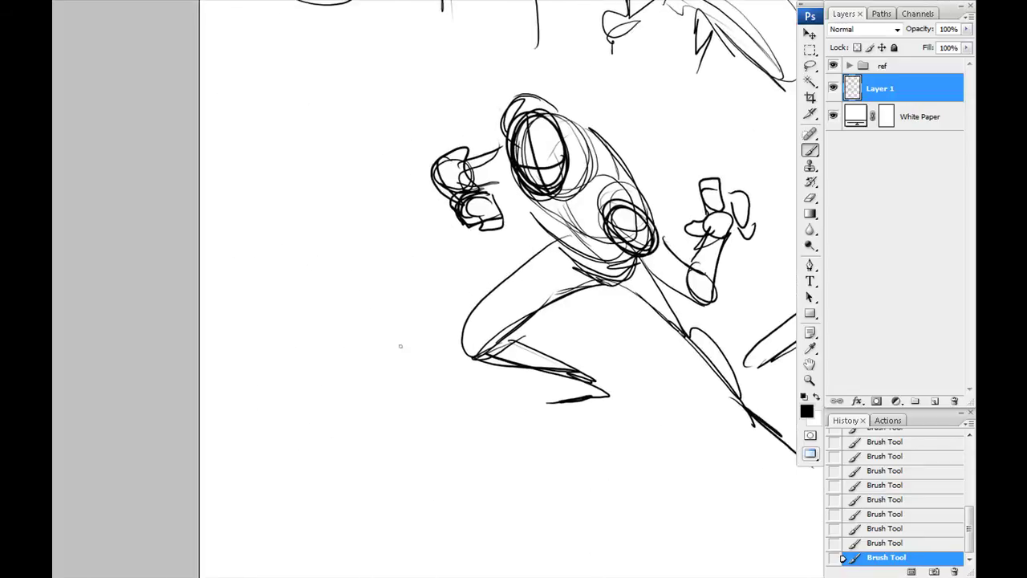
mouse_move(357, 265)
mouse_down()
mouse_move(336, 350)
mouse_move(270, 408)
mouse_up()
drag(365, 345, 353, 391)
mouse_move(353, 392)
mouse_down()
mouse_move(297, 275)
mouse_move(398, 438)
mouse_up()
drag(281, 299, 377, 451)
drag(217, 277, 259, 437)
drag(209, 366, 205, 419)
drag(192, 422, 245, 497)
drag(265, 408, 305, 475)
drag(321, 305, 393, 476)
Add the remaining body and limb lines to the lower-left figure
drag(249, 173, 317, 186)
mouse_move(295, 148)
mouse_down()
mouse_move(296, 271)
mouse_move(382, 392)
mouse_up()
drag(239, 311, 350, 290)
drag(252, 440, 400, 393)
drag(377, 446, 293, 565)
drag(385, 502, 297, 558)
drag(241, 472, 286, 527)
drag(256, 238, 294, 299)
Lasso part of the sketch sheet and paste a copy of it onto its own layer
key(ctrl+minus)
scroll(135, 343, up, 5)
scroll(298, 463, right, 2)
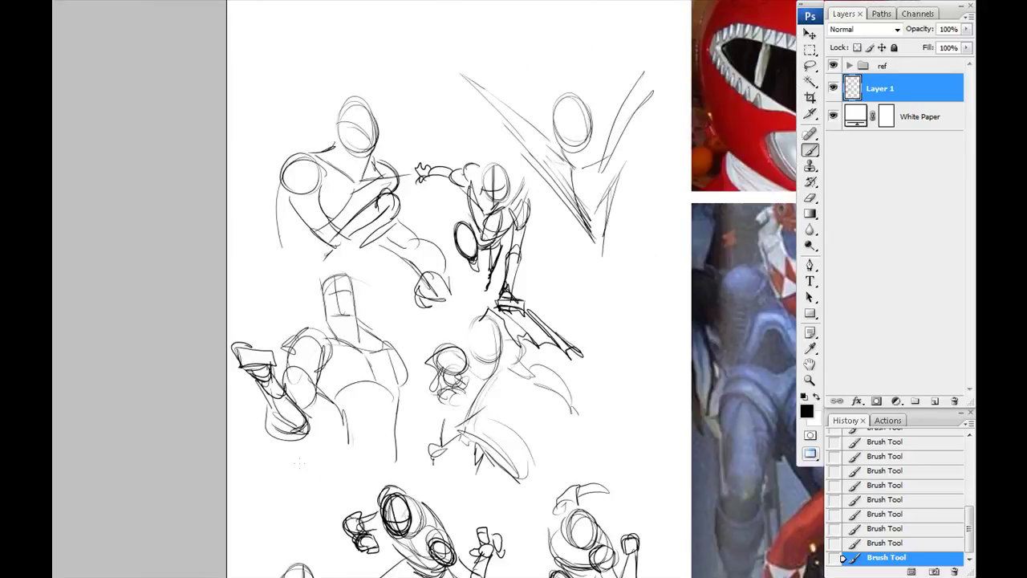
key(ctrl+plus)
key(l)
mouse_move(513, 489)
mouse_down()
mouse_move(265, 449)
mouse_move(458, 473)
mouse_up()
key(ctrl+c)
key(ctrl+v)
mouse_move(308, 405)
mouse_down()
mouse_move(296, 199)
mouse_move(347, 304)
mouse_up()
Tint the rough sketches light blue with a Hue/Saturation adjustment layer and add a blank layer above it
key(b)
key(ctrl+shift+alt+n)
key(ctrl+plus)
Draw the crossed-arms figure's round shoulder and upper arm in black over the blue sketch
drag(337, 259, 382, 183)
drag(370, 248, 367, 274)
drag(265, 211, 337, 305)
drag(347, 308, 445, 450)
Draw the crossed-arms figure's flared glove cuff, forearm and elbow in black
drag(453, 273, 554, 321)
drag(441, 313, 534, 369)
drag(393, 402, 417, 450)
drag(482, 386, 449, 461)
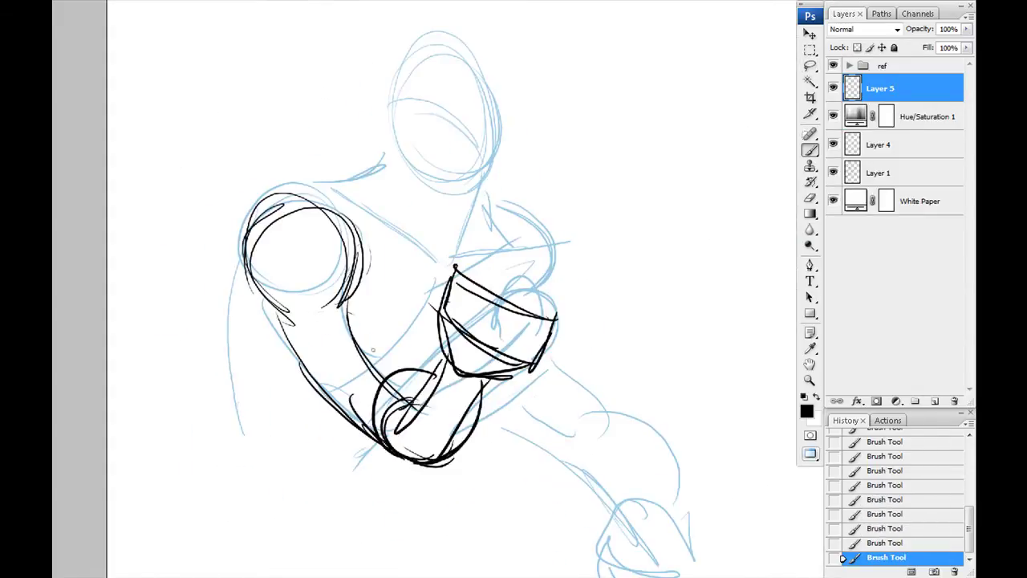
Draw the figure's head oval, neck, collar, chest and far shoulder in black over the blue sketch
drag(326, 366, 239, 382)
drag(238, 220, 303, 368)
drag(362, 272, 419, 293)
drag(157, 247, 191, 355)
drag(330, 312, 372, 403)
mouse_move(401, 163)
mouse_down()
mouse_move(405, 313)
mouse_move(380, 373)
mouse_up()
drag(240, 301, 314, 277)
Draw the lowered forearm and its flared glove in black beneath the raised arm
drag(373, 403, 155, 179)
drag(283, 230, 246, 282)
drag(311, 434, 413, 418)
drag(312, 430, 427, 487)
drag(346, 383, 356, 464)
drag(338, 314, 422, 402)
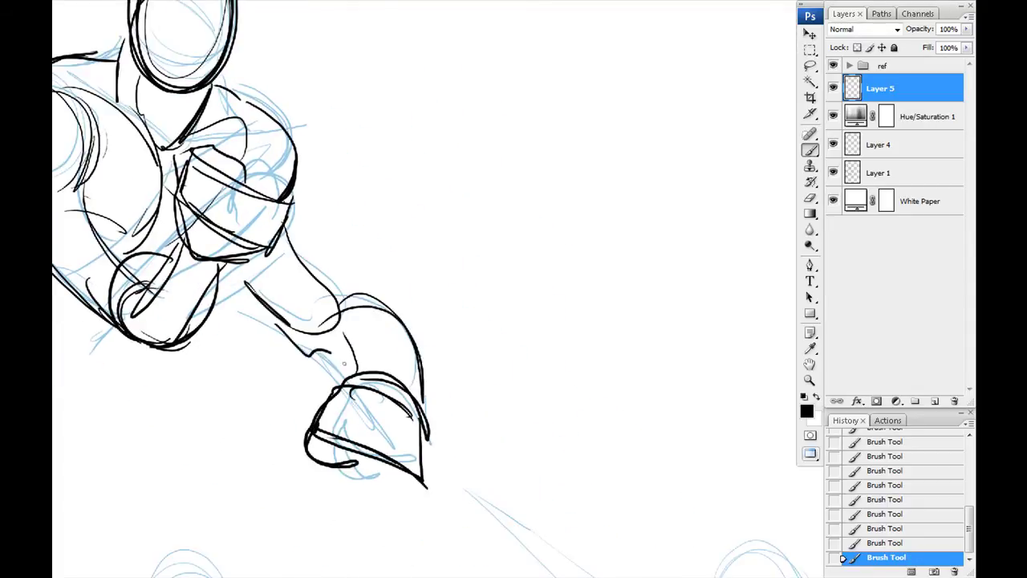
drag(246, 281, 542, 321)
drag(429, 381, 430, 425)
drag(482, 241, 392, 279)
Delete the Hue/Saturation 1 layer and Layer 4, and flip the canvas horizontally
mouse_move(926, 116)
mouse_down()
mouse_move(931, 331)
mouse_move(955, 400)
mouse_up()
mouse_move(878, 116)
mouse_down()
mouse_move(853, 374)
mouse_move(954, 400)
mouse_up()
key(ctrl+shift+h)
Rework the mirrored figure's upper arm, shoulder and back lines in black and add the head's vertical centre line
drag(610, 544, 645, 507)
drag(408, 327, 524, 409)
drag(629, 266, 526, 405)
drag(549, 250, 507, 331)
drag(546, 171, 545, 254)
drag(554, 181, 573, 237)
drag(578, 257, 652, 229)
drag(553, 180, 582, 256)
drag(482, 241, 517, 308)
drag(470, 84, 495, 216)
drag(382, 257, 399, 141)
Lasso the lowered forearm and glove, reposition them and clear the selection
key(l)
drag(311, 298, 277, 474)
mouse_move(317, 427)
mouse_down()
mouse_move(374, 362)
mouse_move(378, 406)
mouse_up()
key(ctrl+t)
mouse_move(302, 466)
mouse_down()
mouse_move(338, 501)
mouse_move(406, 526)
mouse_up()
mouse_move(383, 402)
mouse_down()
mouse_move(396, 415)
mouse_move(310, 418)
mouse_up()
key(Escape)
key(ctrl+d)
key(b)
Hide Layer 1 and set up a blank layer above a Hue/Saturation adjustment layer that tints the figure light blue
key(ctrl+minus)
key(ctrl+minus)
key(ctrl+minus)
mouse_move(395, 336)
mouse_down()
mouse_move(382, 372)
mouse_move(460, 465)
mouse_up()
key(ctrl+plus)
key(ctrl+plus)
click(833, 118)
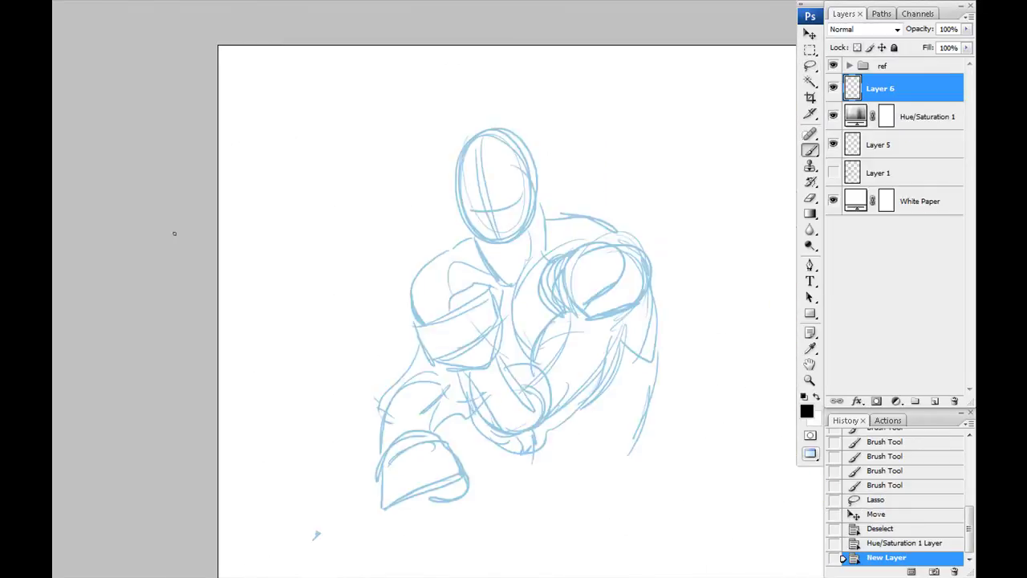
Draw the raised fist in black with its curled fingers, thumb and knuckles
key(ctrl+plus)
mouse_move(531, 300)
mouse_down()
mouse_move(547, 341)
mouse_move(531, 361)
mouse_up()
drag(522, 360, 519, 376)
drag(440, 372, 458, 386)
drag(465, 385, 514, 372)
drag(517, 361, 522, 377)
drag(480, 337, 492, 371)
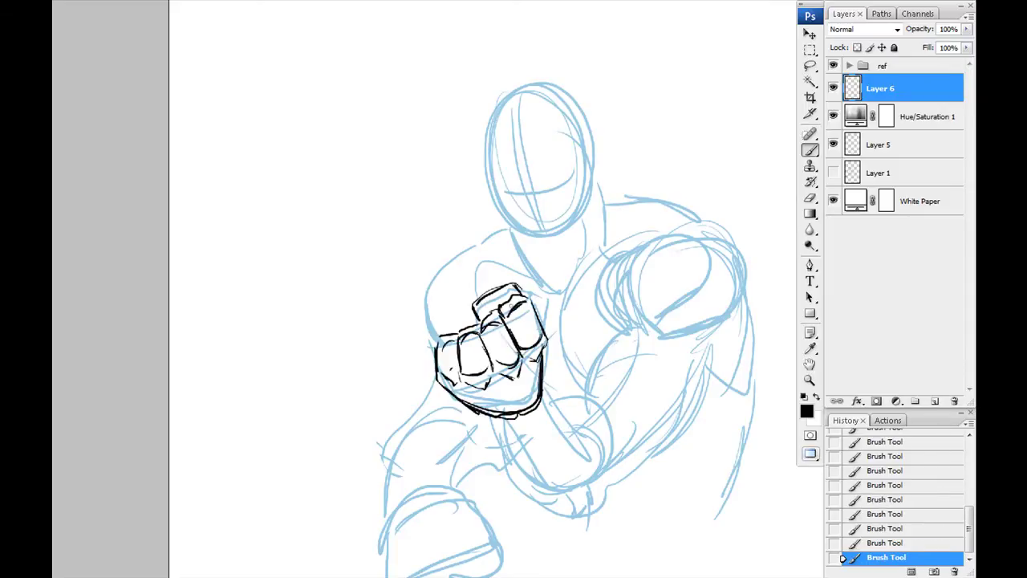
Draw the raised arm's forearm, elbow and upper-arm muscles in black over the blue sketch
drag(419, 319, 303, 227)
mouse_move(431, 304)
mouse_down()
mouse_move(454, 353)
mouse_move(486, 329)
mouse_up()
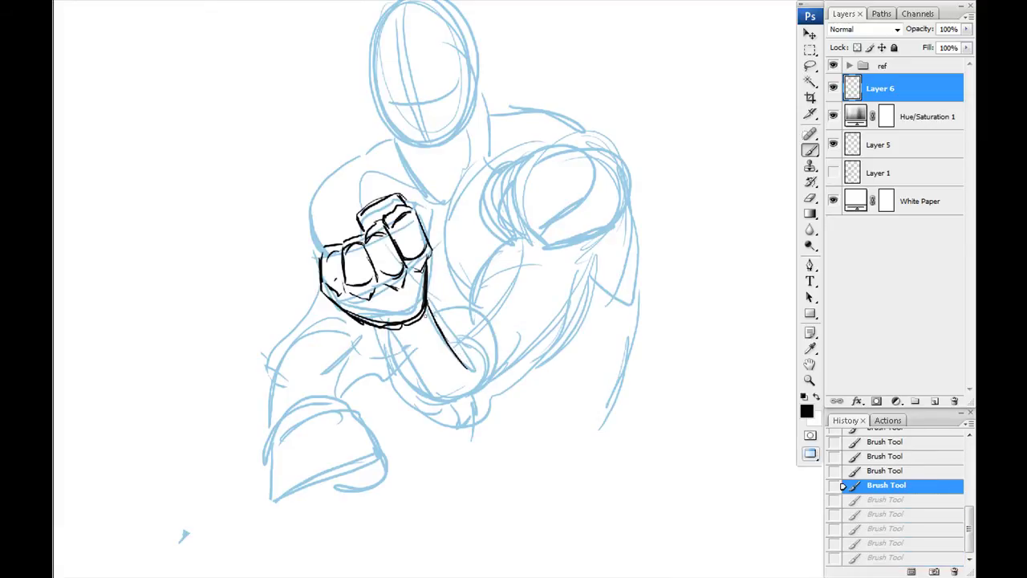
drag(383, 340, 455, 419)
drag(380, 340, 453, 426)
drag(504, 399, 601, 240)
drag(525, 302, 587, 251)
drag(528, 310, 504, 335)
drag(400, 337, 425, 438)
drag(488, 411, 479, 394)
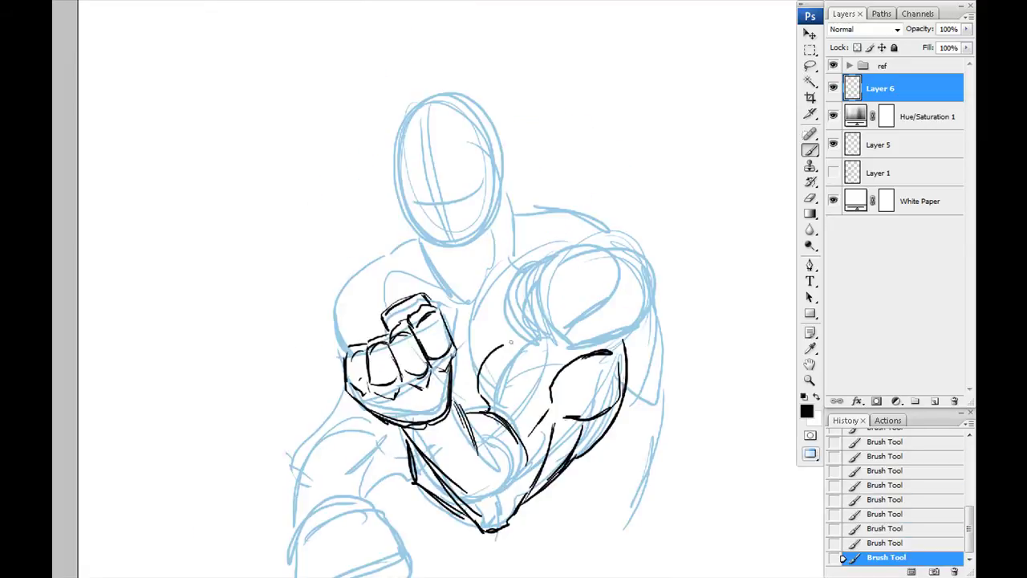
Draw the near shoulder, chest and long outer back curve behind the raised arm in black
drag(503, 331, 514, 342)
drag(495, 276, 455, 397)
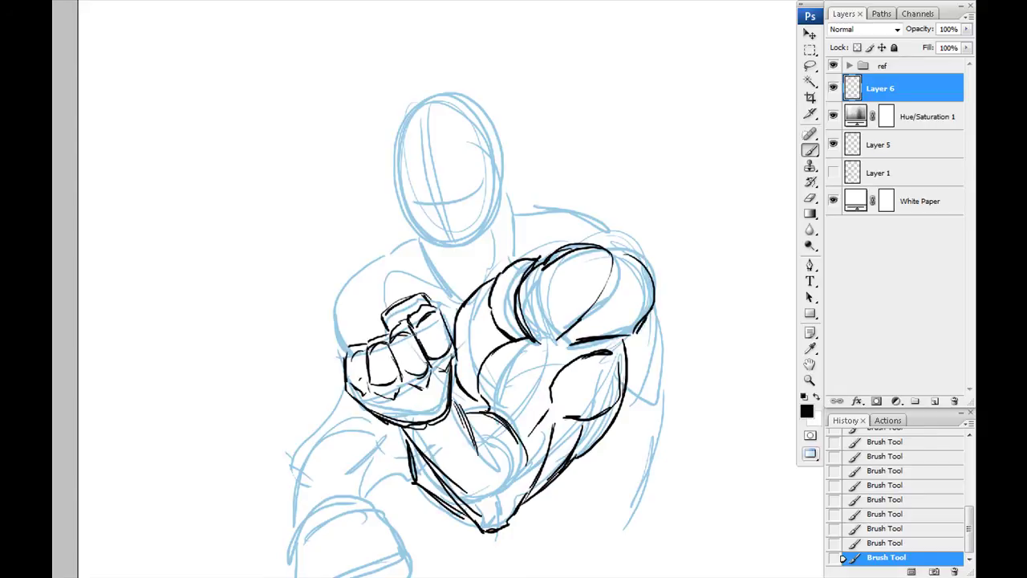
drag(573, 461, 460, 323)
drag(539, 170, 547, 263)
key(ctrl+z)
drag(463, 321, 461, 369)
drag(537, 223, 544, 327)
drag(417, 401, 491, 328)
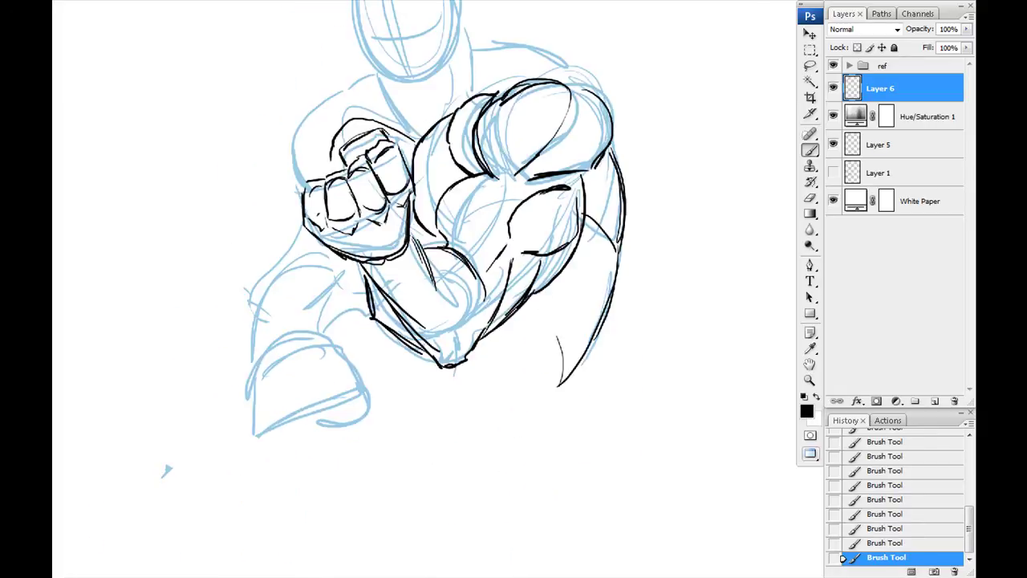
drag(615, 284, 560, 386)
Draw the lowered fist in black with diamond-shaped knuckles, finger divisions and thumb
drag(306, 308, 348, 274)
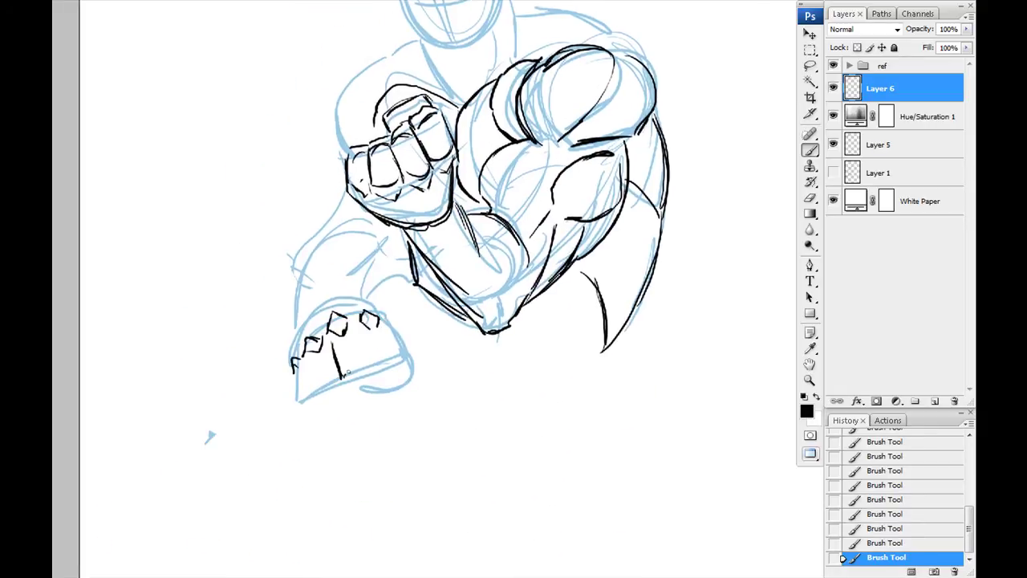
drag(350, 327, 344, 379)
drag(377, 321, 397, 366)
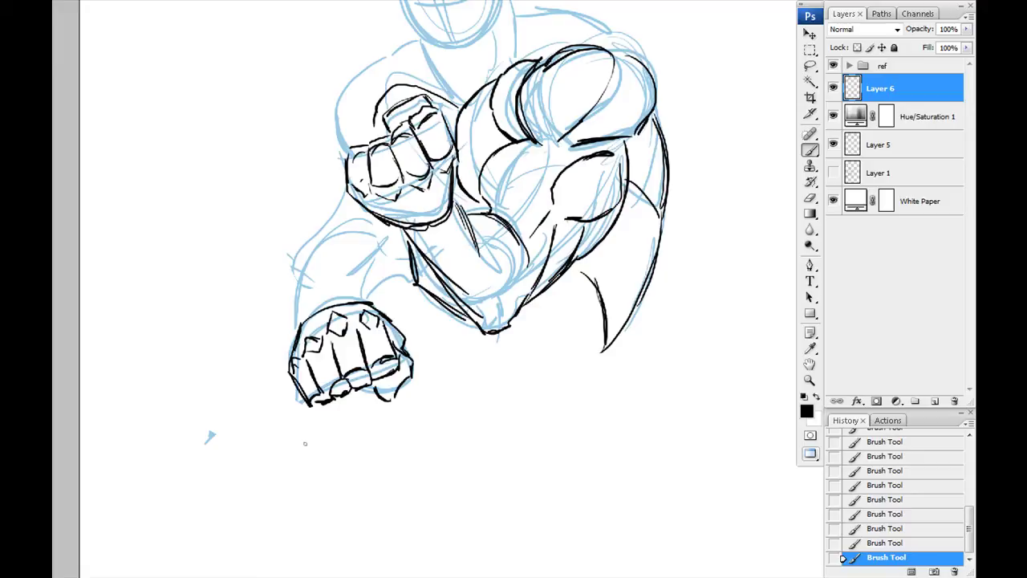
drag(330, 325, 358, 463)
drag(325, 473, 409, 421)
mouse_move(321, 454)
mouse_down()
mouse_move(377, 365)
mouse_move(421, 406)
mouse_up()
Draw the lowered arm's forearm muscles and elbow in black, joining them to the lowered fist
mouse_move(377, 361)
mouse_down()
mouse_move(386, 433)
mouse_move(386, 355)
mouse_up()
key(e)
key(b)
drag(414, 422, 401, 451)
drag(383, 382, 398, 433)
drag(351, 385, 332, 430)
drag(401, 265, 365, 388)
mouse_move(371, 335)
mouse_down()
mouse_move(335, 359)
mouse_move(340, 408)
mouse_up()
drag(370, 385, 320, 264)
drag(281, 303, 341, 373)
key(ctrl+z)
Draw the head outline with facial guidelines, plus the neck, collar and trapezius in black
mouse_move(337, 193)
mouse_down()
mouse_move(337, 323)
mouse_move(348, 342)
mouse_up()
drag(534, 298, 584, 333)
drag(456, 290, 572, 324)
drag(418, 257, 435, 277)
drag(454, 233, 364, 300)
drag(372, 208, 377, 333)
drag(353, 277, 437, 269)
mouse_move(389, 201)
mouse_down()
mouse_move(401, 337)
mouse_move(393, 289)
mouse_up()
mouse_move(353, 273)
mouse_down()
mouse_move(402, 305)
mouse_move(485, 289)
mouse_up()
drag(456, 255, 576, 297)
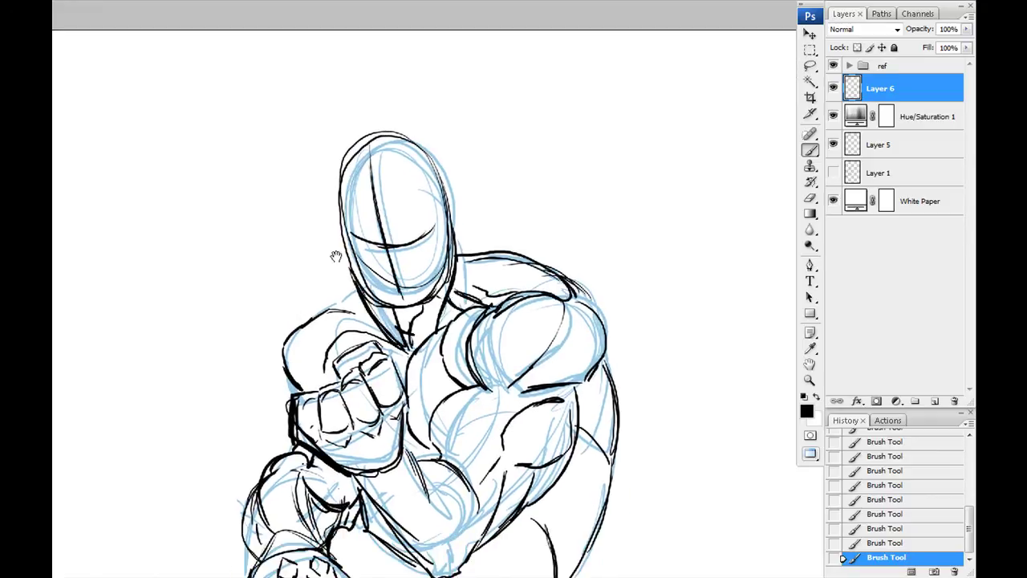
drag(338, 385, 395, 339)
drag(391, 264, 421, 287)
Draw the figure's waist and lower back contour in black below the raised elbow
drag(314, 383, 186, 285)
drag(218, 425, 240, 381)
drag(509, 408, 354, 411)
drag(351, 411, 538, 349)
drag(327, 424, 340, 469)
key(ctrl+z)
drag(579, 313, 521, 424)
drag(567, 357, 525, 454)
key(e)
key(b)
Draw a wide belt around the waist with a rectangular buckle containing a circle
mouse_move(363, 463)
mouse_down()
mouse_move(526, 443)
mouse_move(530, 352)
mouse_up()
drag(367, 405, 527, 386)
drag(382, 382, 382, 411)
drag(453, 386, 451, 418)
drag(450, 385, 470, 484)
drag(476, 491, 476, 509)
drag(398, 486, 398, 499)
Hide the blue underdrawing on Layer 5 and thicken the outlines of the near shoulder and raised arm
click(833, 145)
drag(405, 325, 417, 353)
drag(459, 341, 467, 385)
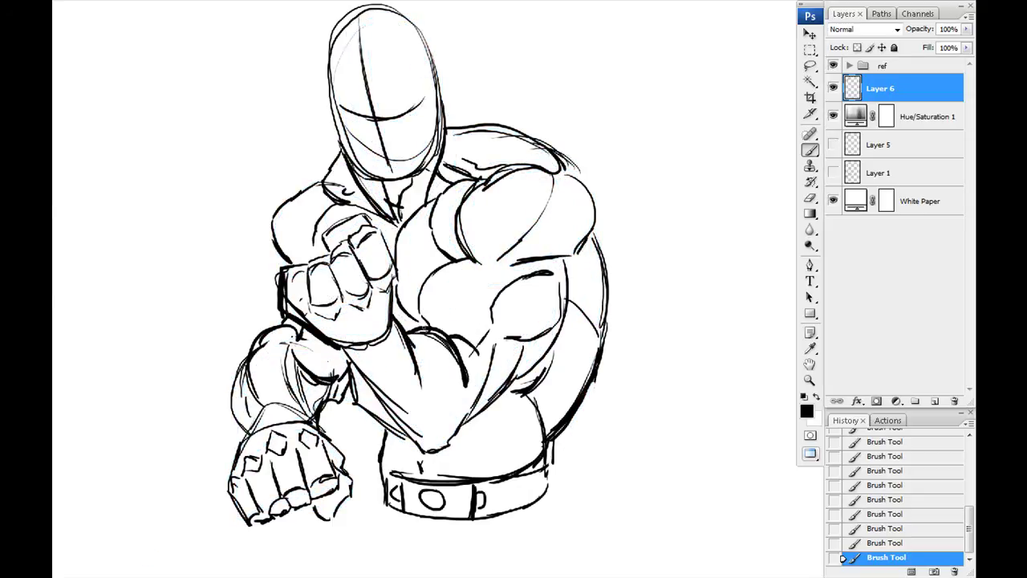
drag(473, 182, 425, 285)
drag(574, 183, 539, 261)
drag(549, 362, 526, 437)
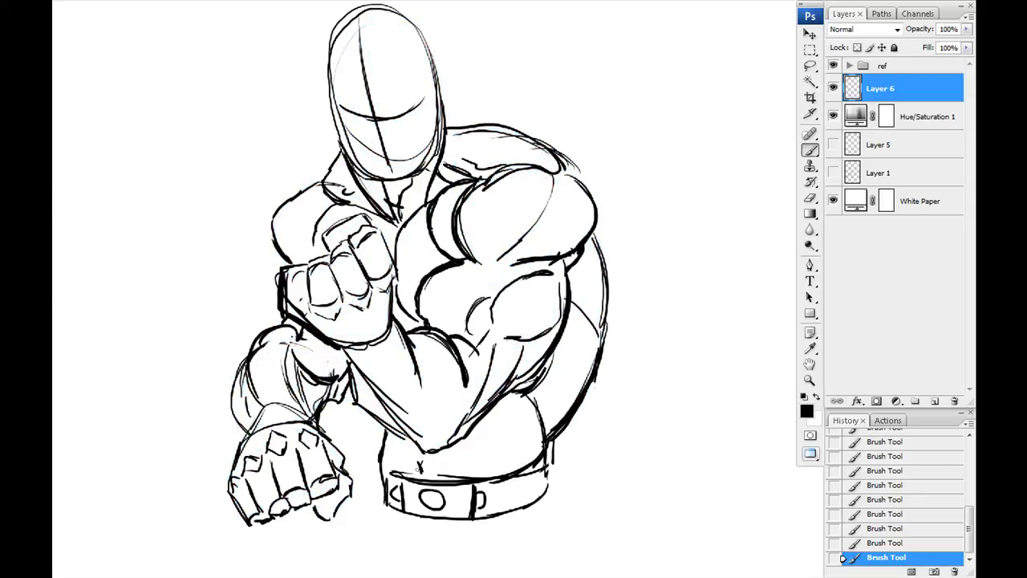
drag(341, 347, 414, 447)
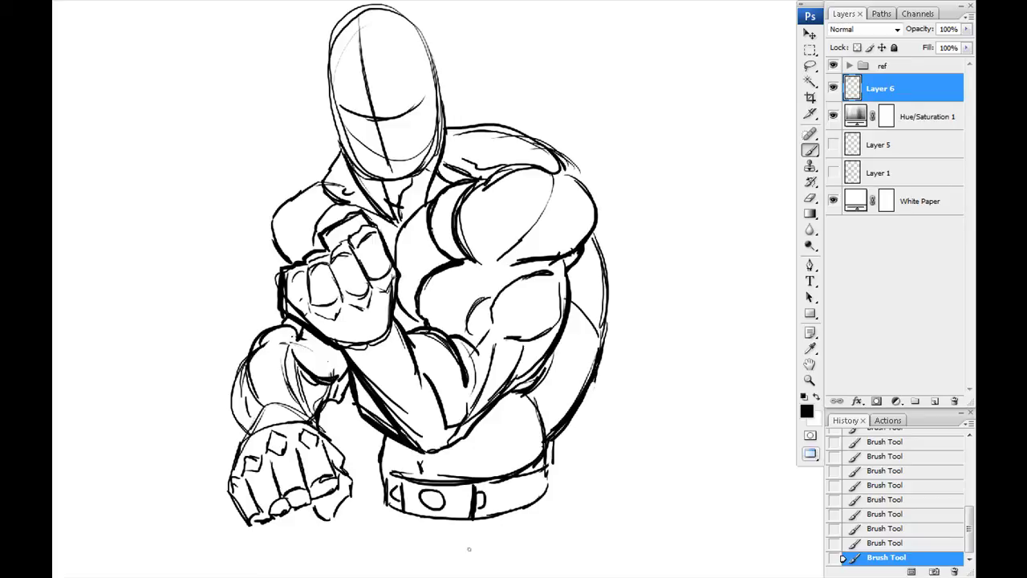
Add a curved glove cuff to the raised forearm and strengthen the lines of the lowered arm and belt
drag(470, 549, 497, 524)
drag(466, 308, 391, 394)
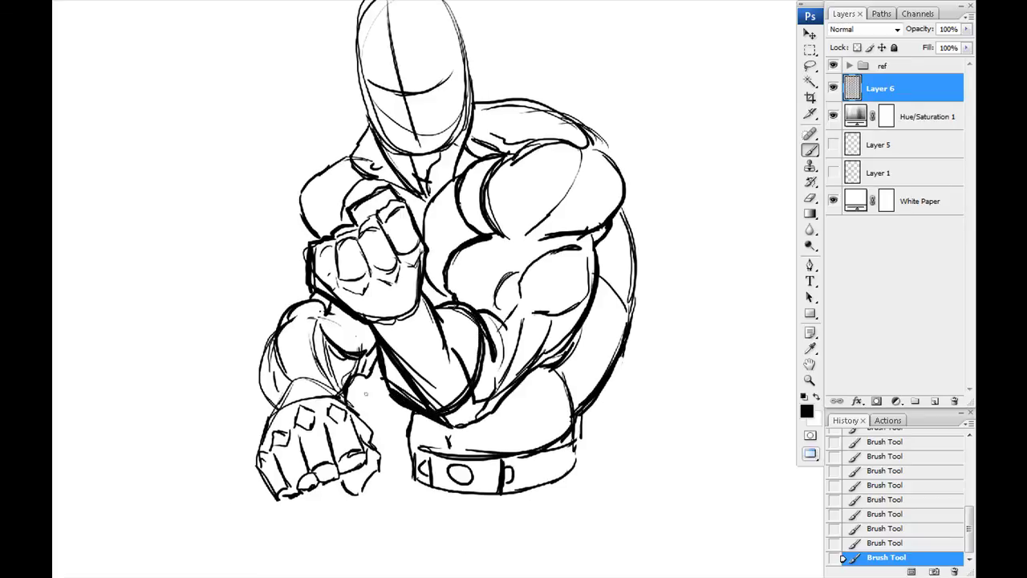
mouse_move(376, 293)
mouse_down()
mouse_move(394, 388)
mouse_move(312, 199)
mouse_up()
drag(463, 353, 485, 384)
mouse_move(481, 401)
mouse_down()
mouse_move(470, 356)
mouse_move(510, 455)
mouse_up()
drag(514, 326, 530, 451)
Draw the scowling brows, eyes, nose and mouth, and outline the mask opening around the face
mouse_move(213, 198)
mouse_down()
mouse_move(289, 337)
mouse_move(296, 511)
mouse_up()
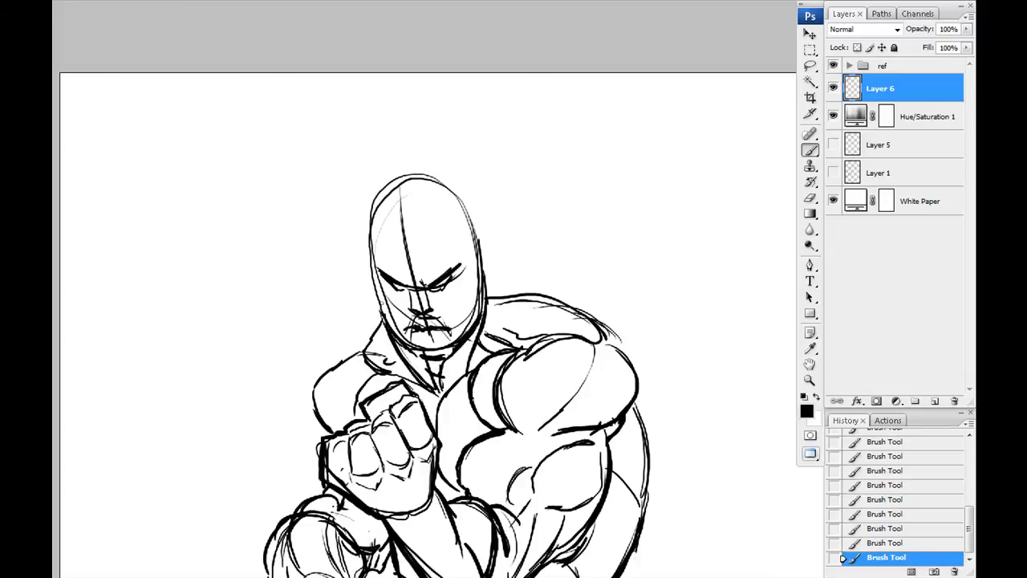
drag(373, 265, 459, 241)
drag(472, 255, 453, 340)
drag(372, 271, 480, 237)
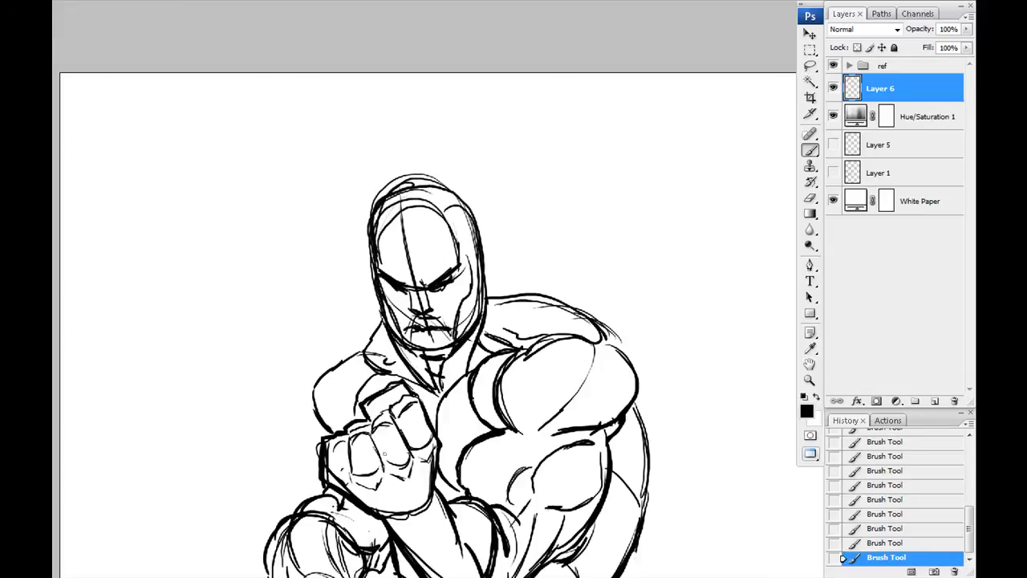
Sketch two tapering leg lines below the belt
drag(385, 337, 371, 174)
drag(241, 240, 188, 295)
drag(481, 234, 463, 321)
drag(526, 232, 513, 320)
Flip the canvas horizontally and add eye-mask bands, round temple rivets and a hood edge behind the head
key(ctrl+minus)
key(ctrl+minus)
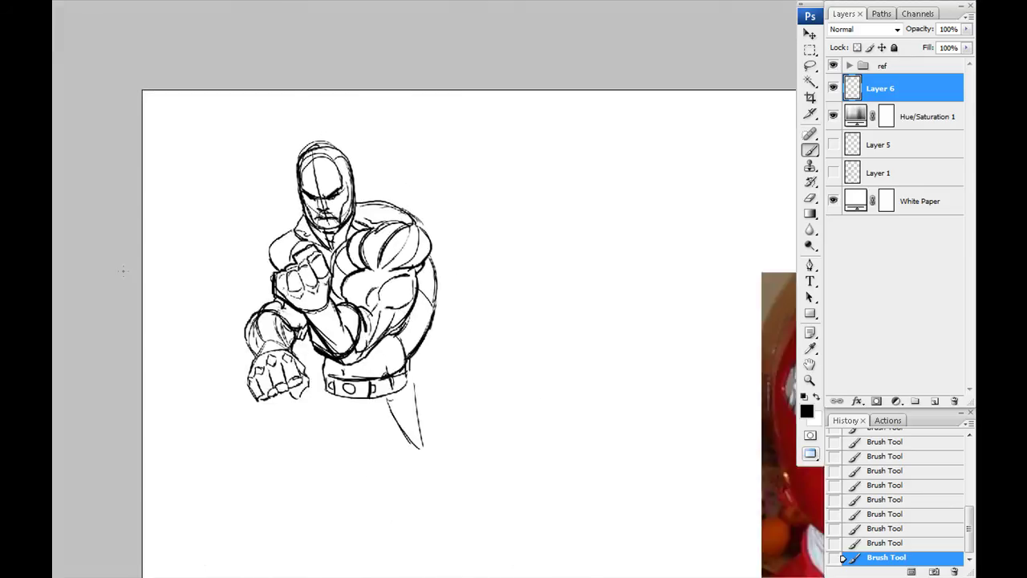
key(ctrl+shift+h)
key(ctrl+plus)
key(ctrl+plus)
drag(450, 280, 507, 319)
mouse_move(483, 134)
mouse_down()
mouse_move(558, 99)
mouse_move(471, 218)
mouse_up()
drag(477, 149, 462, 269)
drag(372, 252, 445, 213)
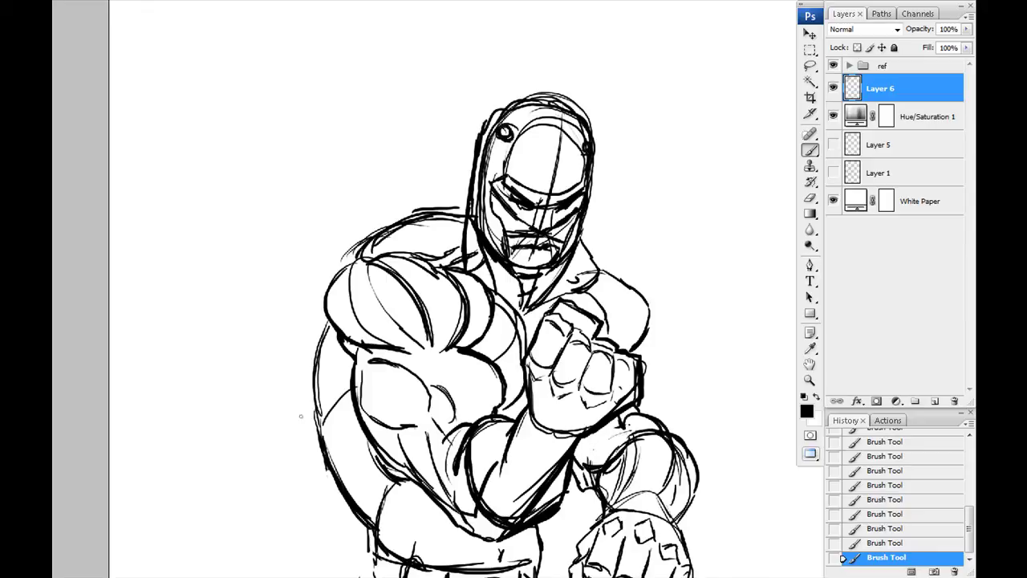
Enlarge the whole figure on Layer 6 with Free Transform
key(ctrl+minus)
key(ctrl+minus)
key(ctrl+minus)
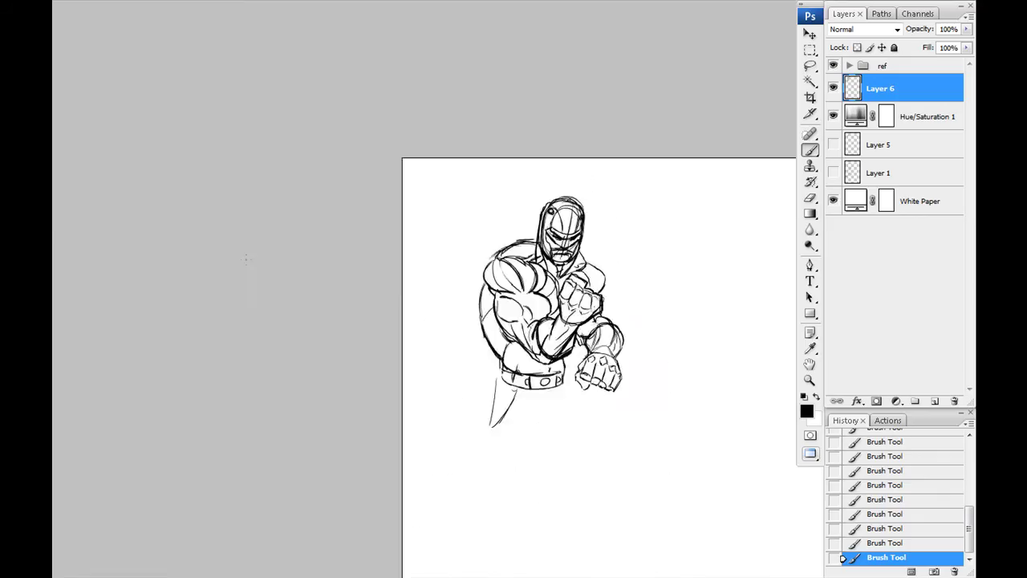
key(ctrl+t)
drag(386, 342, 484, 496)
key(Return)
key(ctrl+plus)
key(ctrl+plus)
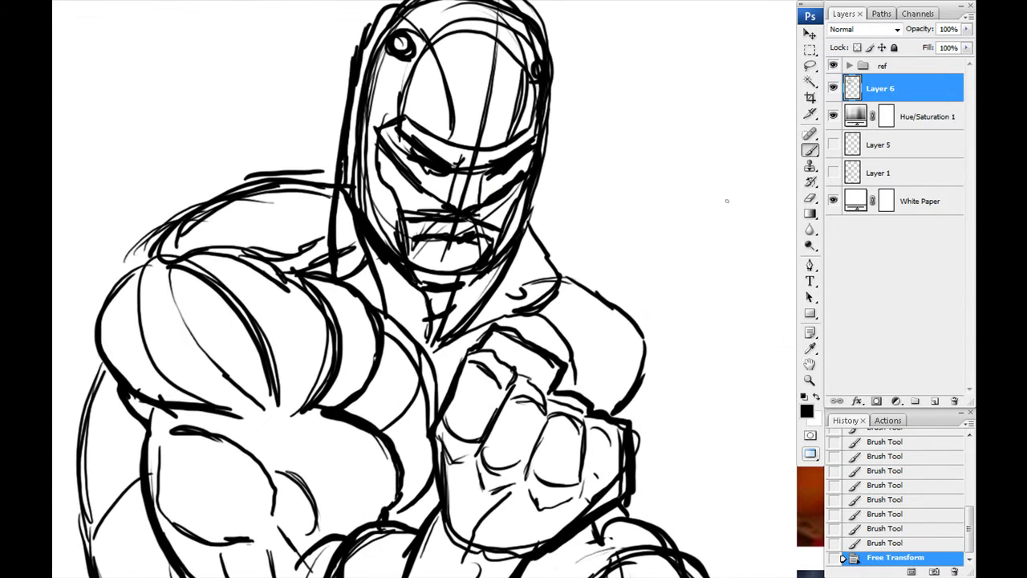
Create a layer group named "sketch" and move the rough sketch layers into it
click(915, 400)
text(etch)
click(878, 104)
shift+click(878, 189)
drag(878, 189, 883, 82)
Create a "lines" group above the sketch group and add a new empty layer inside it for inking
click(915, 400)
double_click(885, 82)
text(lines)
click(934, 401)
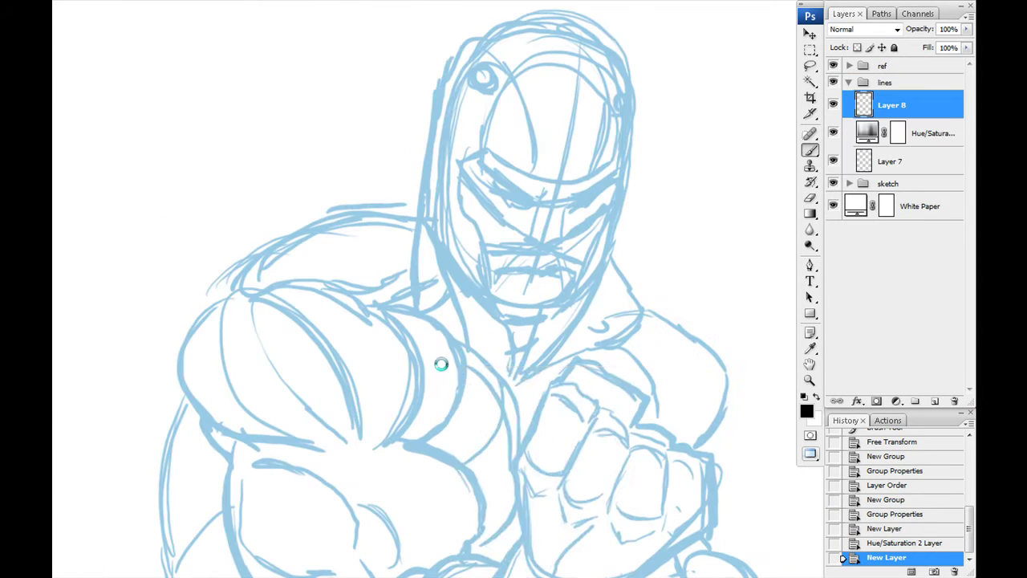
scroll(441, 361, down, 3)
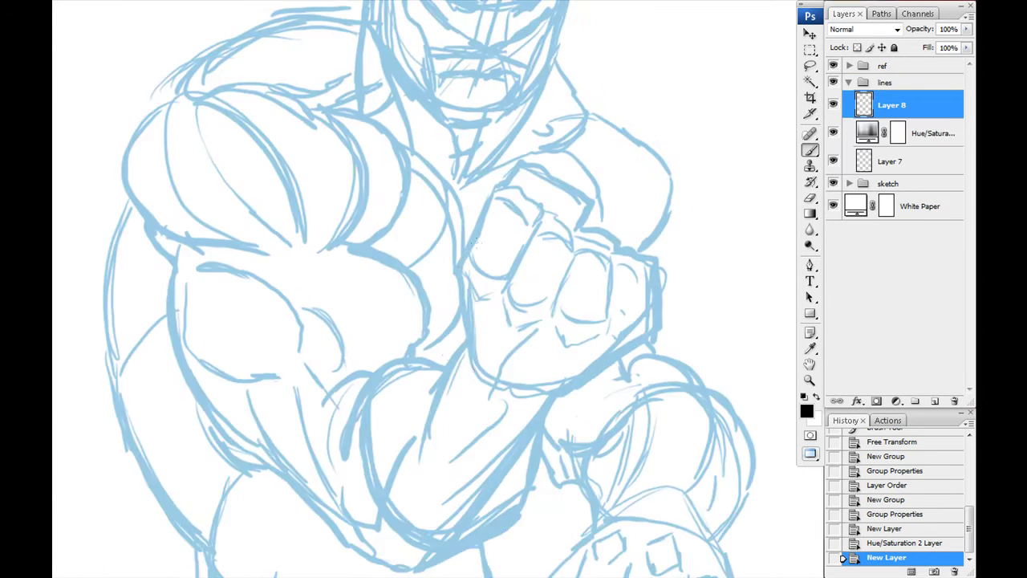
drag(457, 369, 476, 242)
key(ctrl+z)
drag(495, 195, 473, 363)
key(ctrl+z)
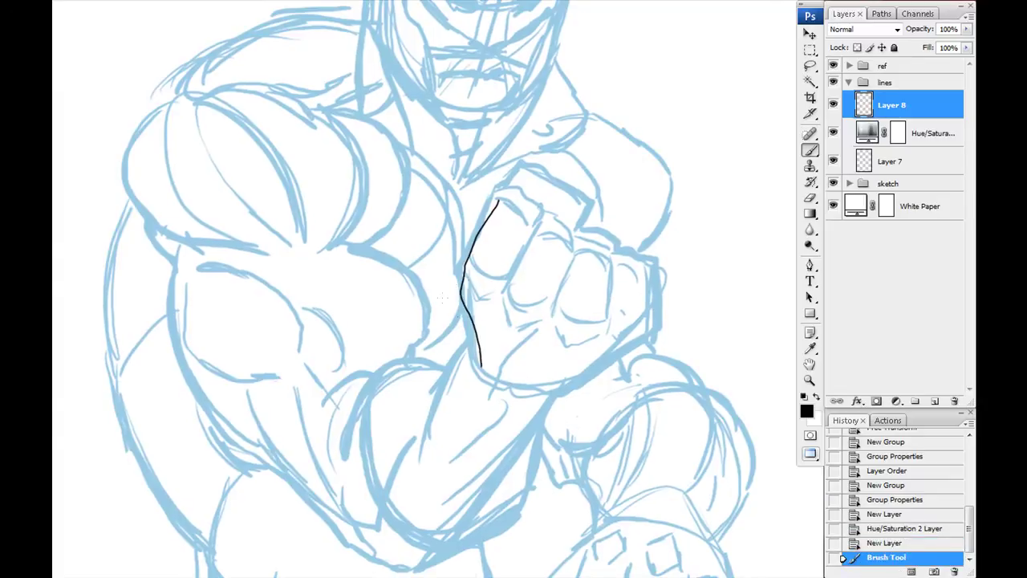
key(ctrl+z)
Ink the raised fist's finger outlines, outer edges and jagged knuckle creases in black over the blue sketch
key(ctrl+plus)
key(ctrl+plus)
drag(348, 315, 363, 384)
drag(415, 319, 382, 392)
drag(459, 430, 493, 412)
drag(424, 435, 462, 363)
drag(493, 414, 498, 329)
drag(687, 434, 614, 506)
scroll(450, 361, up, 2)
mouse_move(406, 339)
mouse_down()
mouse_move(363, 521)
mouse_move(413, 207)
mouse_up()
mouse_move(574, 220)
mouse_down()
mouse_move(687, 511)
mouse_move(652, 533)
mouse_up()
drag(651, 532, 675, 439)
drag(551, 114, 466, 277)
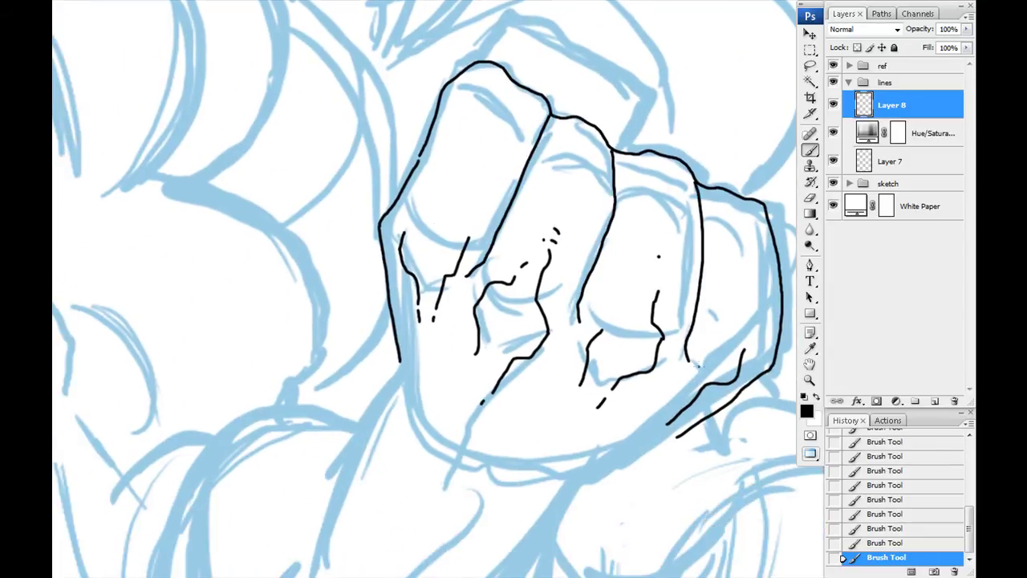
Add curved creases across the raised fist's fingers and outline the thumb section behind them
drag(450, 208, 379, 351)
drag(402, 235, 456, 277)
mouse_move(299, 348)
mouse_down()
mouse_move(299, 275)
mouse_move(289, 425)
mouse_up()
key(ctrl+alt+z)
key(ctrl+alt+z)
drag(405, 277, 597, 334)
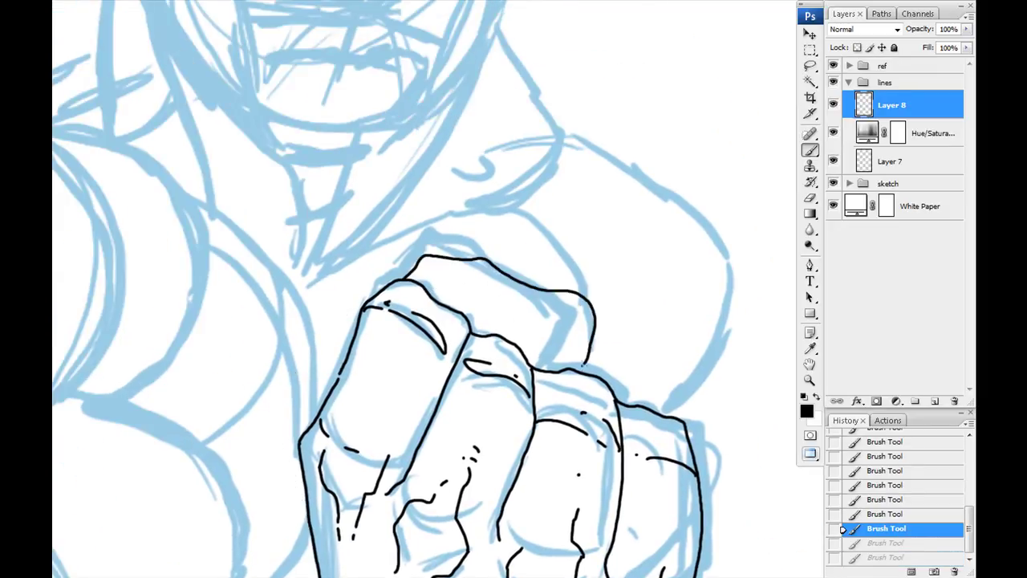
Ink the heel of the raised hand and the first glove folds at the wrist
drag(482, 361, 573, 281)
drag(405, 281, 390, 349)
mouse_move(449, 386)
mouse_down()
mouse_move(433, 225)
mouse_move(450, 281)
mouse_up()
drag(438, 310, 654, 290)
drag(562, 317, 578, 341)
drag(474, 357, 554, 347)
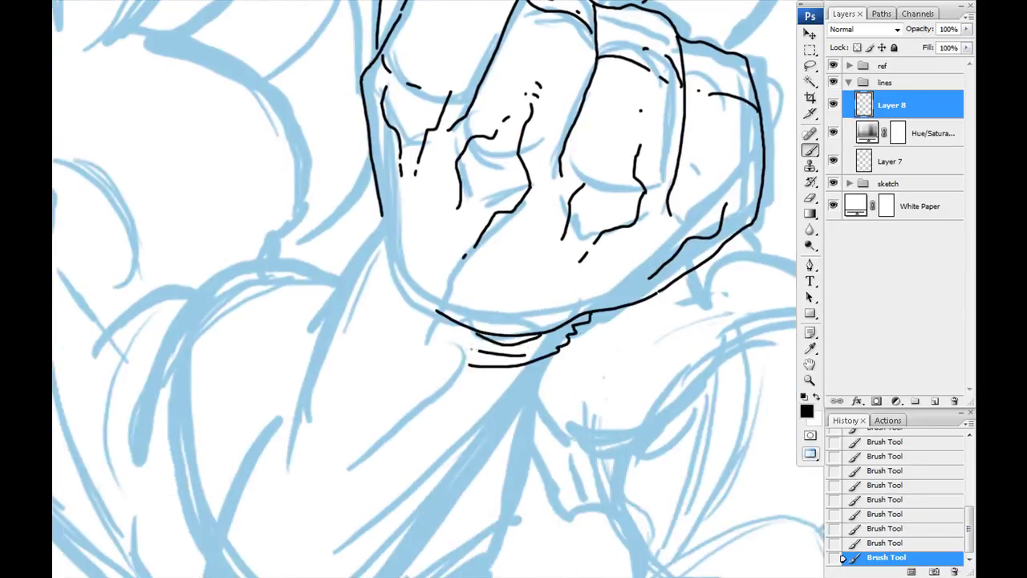
Add more wrist folds to the raised glove and ink the forearm's outer edge down towards the elbow
drag(402, 321, 430, 366)
drag(409, 273, 450, 393)
drag(434, 361, 450, 293)
drag(470, 208, 480, 241)
drag(449, 361, 417, 217)
drag(566, 186, 538, 358)
drag(538, 357, 597, 369)
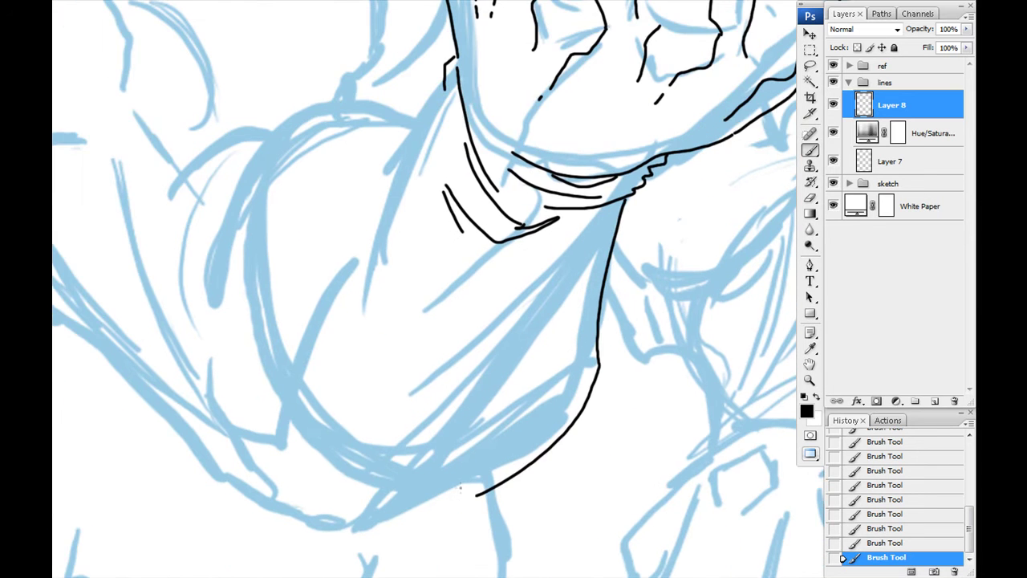
Ink the rounded forearm contour, its inner creases and the elbow lines of the raised arm
drag(471, 283, 321, 500)
drag(385, 450, 401, 473)
drag(422, 143, 350, 287)
drag(347, 262, 335, 313)
mouse_move(248, 434)
mouse_down()
mouse_move(264, 462)
mouse_move(481, 362)
mouse_move(450, 272)
mouse_up()
mouse_move(241, 129)
mouse_down()
mouse_move(369, 405)
mouse_move(449, 265)
mouse_move(378, 337)
mouse_up()
key(ctrl+z)
mouse_move(240, 233)
mouse_down()
mouse_move(405, 375)
mouse_move(480, 341)
mouse_up()
drag(283, 320, 458, 471)
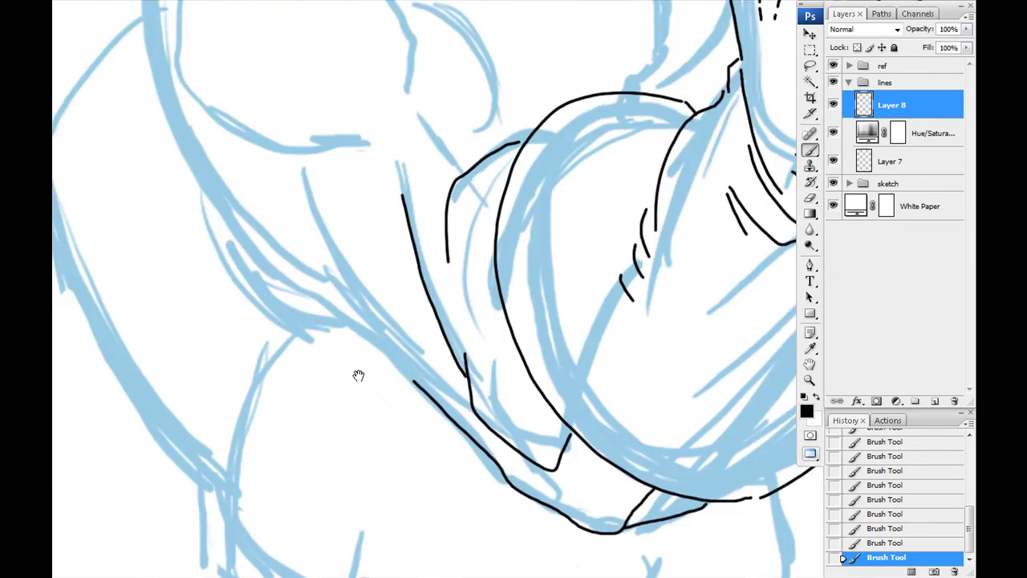
Ink the upper arm's underside and the long muscle lines running down to the elbow
drag(412, 380, 180, 138)
drag(197, 167, 420, 466)
drag(399, 429, 378, 203)
drag(402, 221, 267, 144)
mouse_move(298, 142)
mouse_down()
mouse_move(316, 143)
mouse_move(508, 308)
mouse_up()
drag(295, 302, 228, 158)
drag(280, 210, 430, 450)
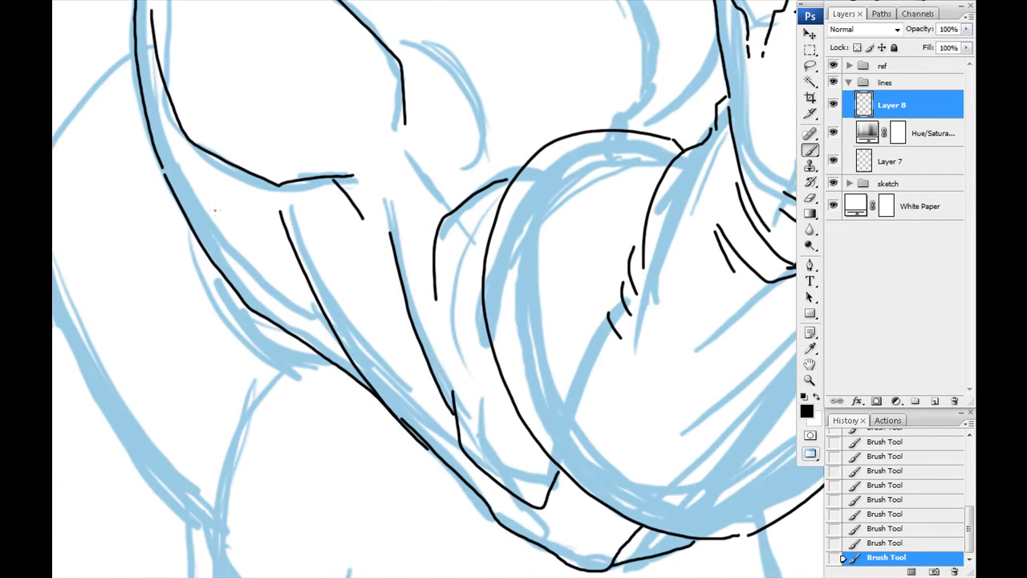
Outline the biceps bulge and the smaller muscle contour beside the elbow crease
drag(276, 304, 337, 449)
drag(337, 321, 401, 418)
drag(578, 219, 594, 377)
drag(553, 170, 430, 215)
drag(361, 201, 417, 385)
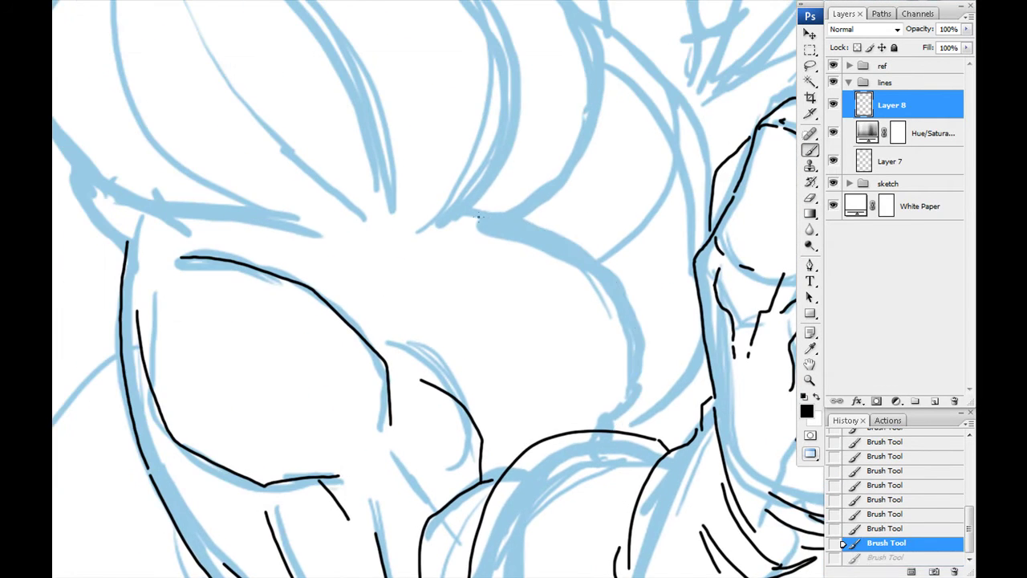
Ink the chest contour beside the upper arm and the overlapping rounded sections of the near shoulder
drag(481, 427, 642, 218)
drag(362, 120, 416, 265)
drag(248, 142, 468, 358)
drag(345, 201, 406, 308)
mouse_move(335, 221)
mouse_down()
mouse_move(486, 203)
mouse_move(542, 506)
mouse_up()
drag(481, 362, 525, 267)
drag(290, 245, 564, 442)
drag(415, 210, 257, 273)
mouse_move(437, 208)
mouse_down()
mouse_move(644, 373)
mouse_move(549, 485)
mouse_up()
drag(409, 289, 415, 205)
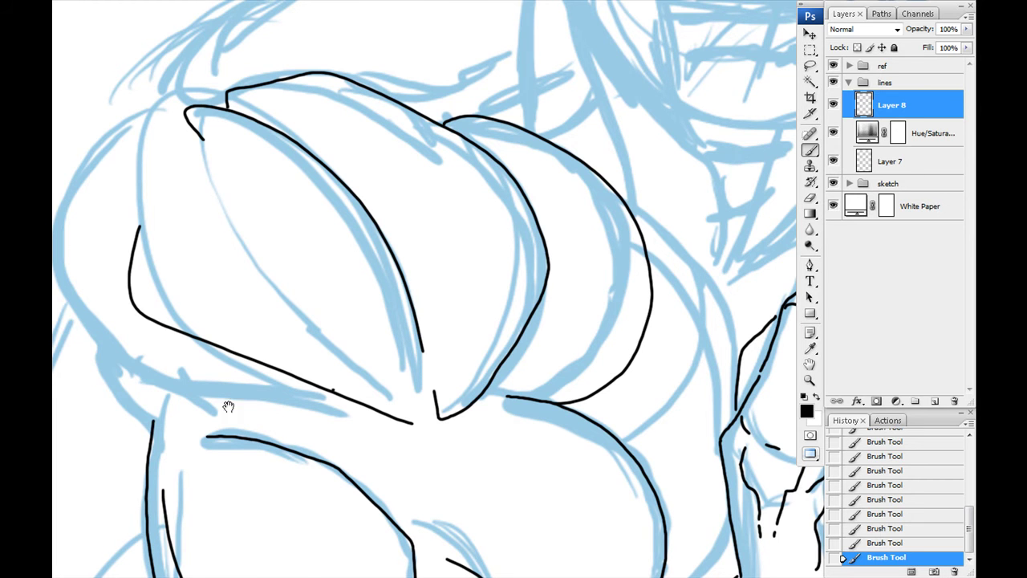
Complete the near shoulder's outer contour and ink the arm outline behind the torso
drag(333, 390, 594, 430)
key(ctrl+z)
drag(433, 153, 321, 401)
drag(402, 401, 272, 283)
drag(327, 337, 473, 345)
drag(562, 338, 371, 337)
key(ctrl+z)
mouse_move(389, 448)
mouse_down()
mouse_move(397, 300)
mouse_move(381, 360)
mouse_move(401, 166)
mouse_move(553, 265)
mouse_up()
mouse_move(554, 265)
mouse_down()
mouse_move(660, 489)
mouse_move(436, 445)
mouse_move(476, 424)
mouse_move(254, 363)
mouse_up()
Ink the sides of the waist and the curved upper and lower edges of the belt
mouse_move(189, 304)
mouse_down()
mouse_move(726, 311)
mouse_move(440, 477)
mouse_move(722, 337)
mouse_up()
drag(562, 337, 742, 466)
mouse_move(349, 308)
mouse_down()
mouse_move(375, 357)
mouse_move(378, 449)
mouse_move(412, 503)
mouse_up()
drag(371, 264, 462, 307)
drag(612, 434, 476, 258)
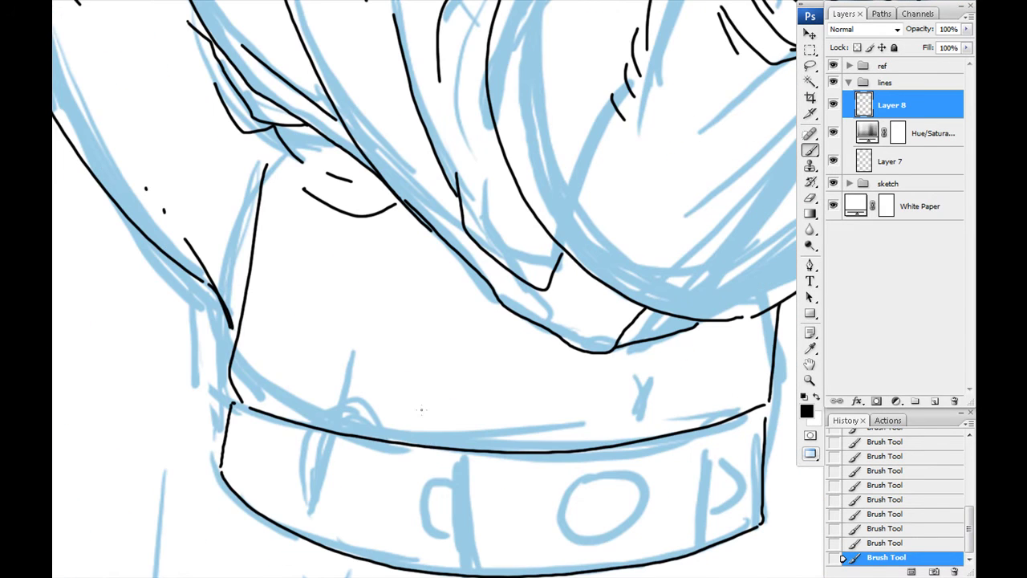
Draw the curved abdominal muscle lines between the crossed arms and the belt
drag(311, 249, 317, 269)
drag(329, 285, 431, 443)
drag(371, 324, 619, 443)
drag(359, 268, 48, 281)
Ink the lower fist's fingers, knuckles and thumb, with short fold lines at the wrist
mouse_move(482, 281)
mouse_down()
mouse_move(394, 188)
mouse_move(317, 171)
mouse_up()
drag(569, 186, 560, 277)
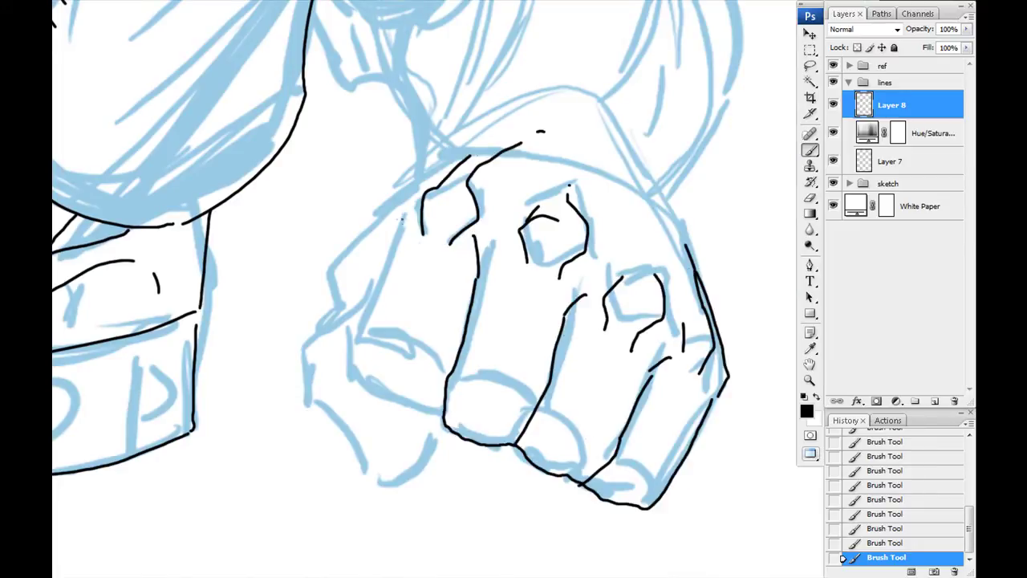
drag(410, 321, 350, 392)
mouse_move(319, 386)
mouse_down()
mouse_move(388, 435)
mouse_move(316, 341)
mouse_up()
drag(330, 391, 470, 449)
drag(401, 281, 447, 419)
drag(361, 295, 430, 255)
drag(381, 263, 421, 242)
drag(533, 260, 553, 279)
drag(539, 275, 559, 313)
Ink the rounded forearm and sleeve contours of the lower arm above its wrist
mouse_move(348, 180)
mouse_down()
mouse_move(424, 293)
mouse_move(378, 287)
mouse_up()
mouse_move(338, 301)
mouse_down()
mouse_move(367, 395)
mouse_move(604, 447)
mouse_up()
drag(449, 160, 465, 286)
drag(438, 233, 599, 263)
drag(404, 300, 383, 212)
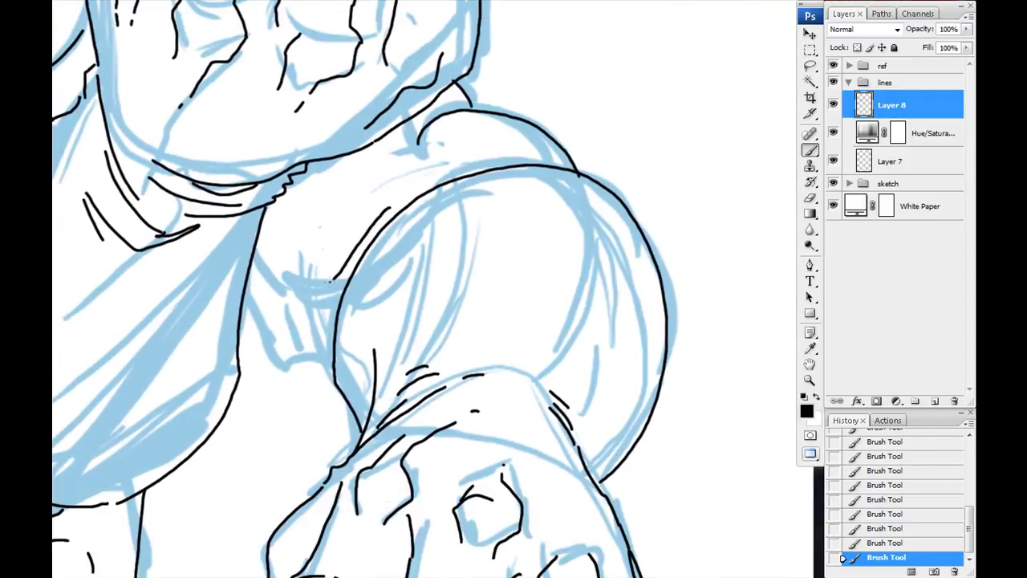
Ink the remaining sleeve edge, neckline and far shoulder contours, and add a new layer above the body lines
mouse_move(258, 145)
mouse_down()
mouse_move(361, 319)
mouse_move(353, 554)
mouse_up()
drag(452, 174, 548, 451)
drag(408, 279, 442, 249)
drag(442, 182, 567, 326)
drag(385, 249, 702, 496)
key(ctrl+shift+alt+n)
Lasso the waist and belt section on Layer 8 and stretch it outward beneath the lower arm with Free Transform
drag(368, 337, 280, 392)
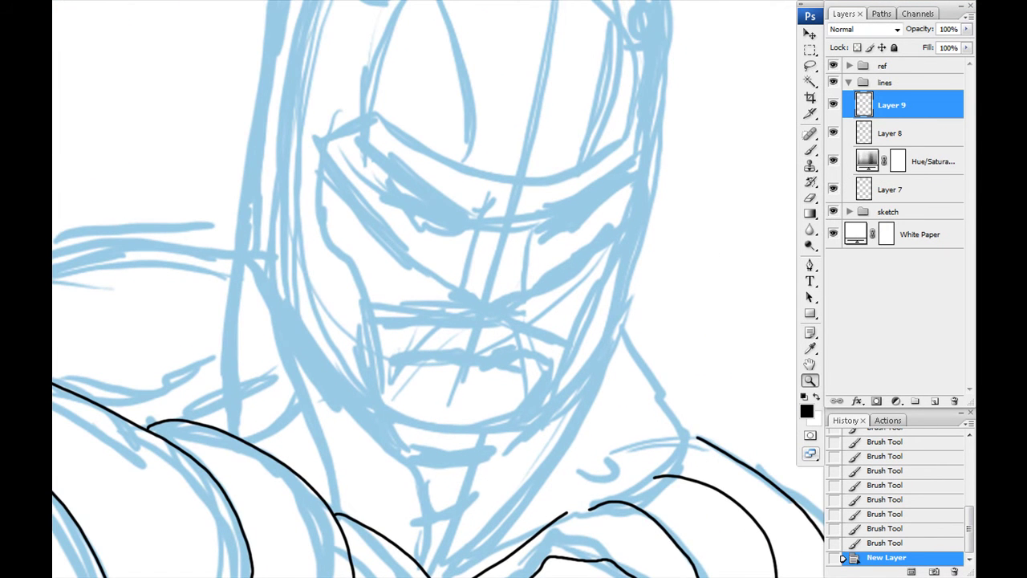
scroll(298, 374, down, 4)
scroll(298, 374, up, 4)
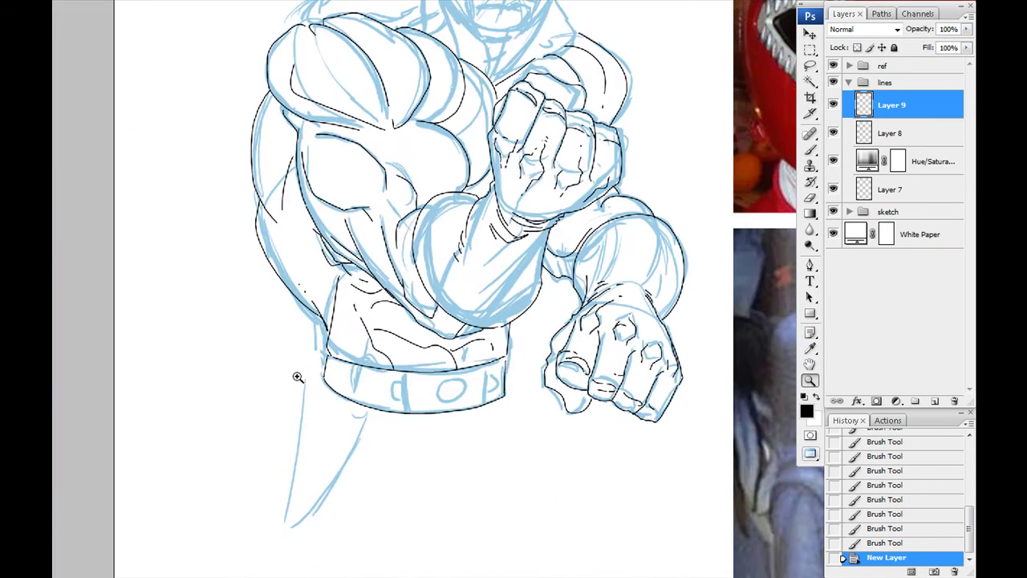
key(alt+bracketleft)
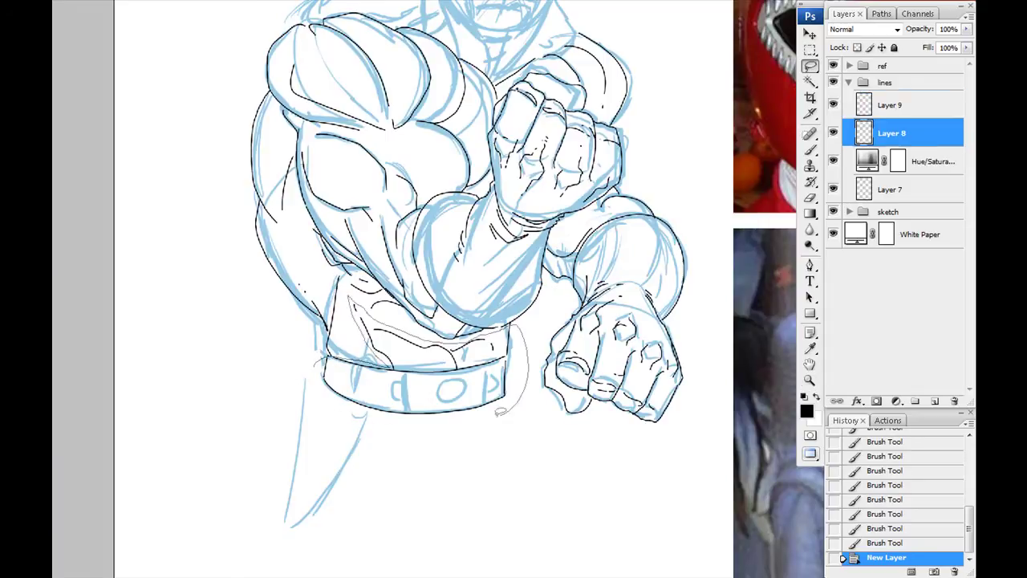
drag(517, 322, 378, 362)
key(ctrl+t)
drag(526, 388, 549, 390)
key(Return)
key(ctrl+d)
key(ctrl+plus)
key(ctrl+plus)
key(ctrl+plus)
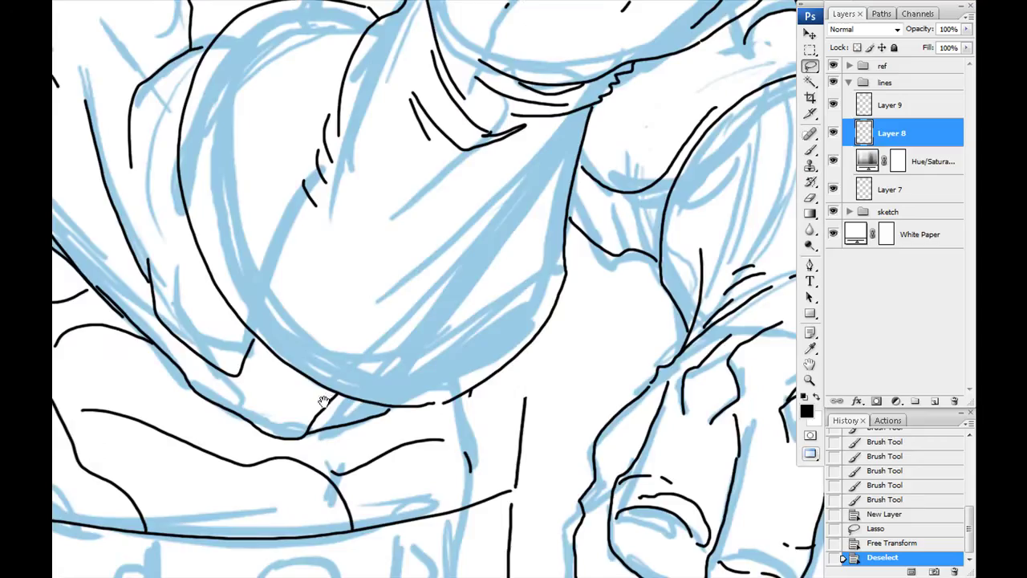
Erase the misplaced waist side line below the elbow and redraw it to meet the widened belt
drag(327, 394, 341, 248)
key(e)
drag(540, 251, 528, 328)
click(527, 329)
key(b)
drag(507, 228, 520, 317)
drag(304, 320, 385, 554)
Ink the angular eye band of the mask on Layer 9, including its pointed centre and side edges
click(881, 110)
mouse_move(522, 276)
mouse_down()
mouse_move(413, 345)
mouse_move(416, 369)
mouse_up()
drag(524, 407, 355, 241)
mouse_move(409, 215)
mouse_down()
mouse_move(355, 241)
mouse_move(411, 211)
mouse_move(670, 238)
mouse_up()
drag(669, 307, 524, 407)
mouse_move(675, 285)
mouse_down()
mouse_move(653, 307)
mouse_move(658, 340)
mouse_up()
mouse_move(595, 327)
mouse_down()
mouse_move(564, 385)
mouse_move(636, 399)
mouse_up()
drag(429, 470, 425, 270)
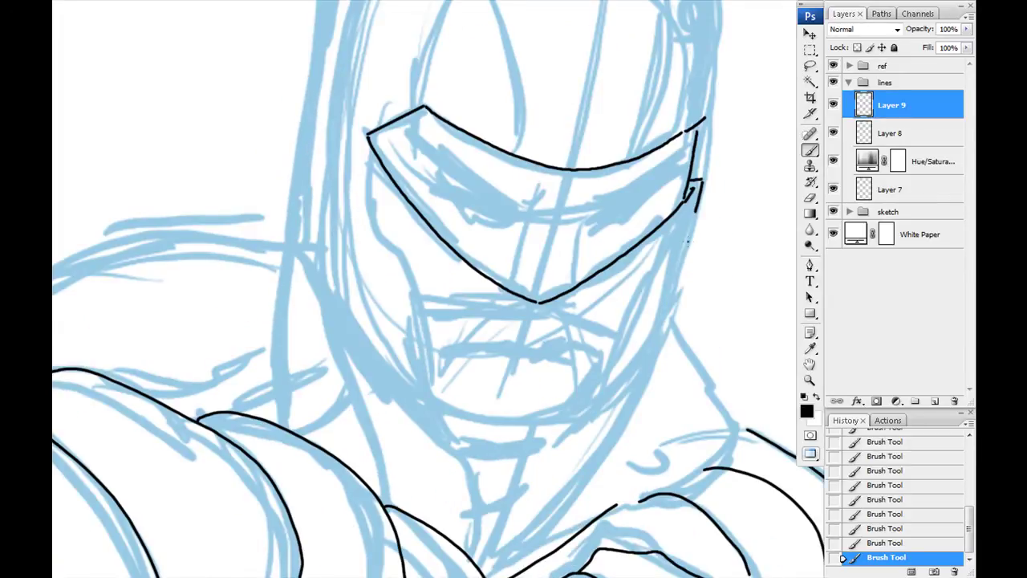
Undo the last strokes beside the mask's eye band
key(ctrl+alt+z)
key(ctrl+alt+z)
key(ctrl+alt+z)
key(ctrl+alt+z)
key(ctrl+alt+z)
key(ctrl+alt+z)
key(ctrl+alt+z)
Ink the jaw and chin contour of the mask below the eye band on Layer 9, undoing faulty strokes
drag(449, 401, 591, 466)
drag(385, 264, 549, 324)
mouse_move(502, 293)
mouse_down()
mouse_move(504, 327)
mouse_move(630, 495)
mouse_up()
mouse_move(693, 384)
mouse_down()
mouse_move(553, 346)
mouse_move(463, 261)
mouse_up()
key(ctrl+z)
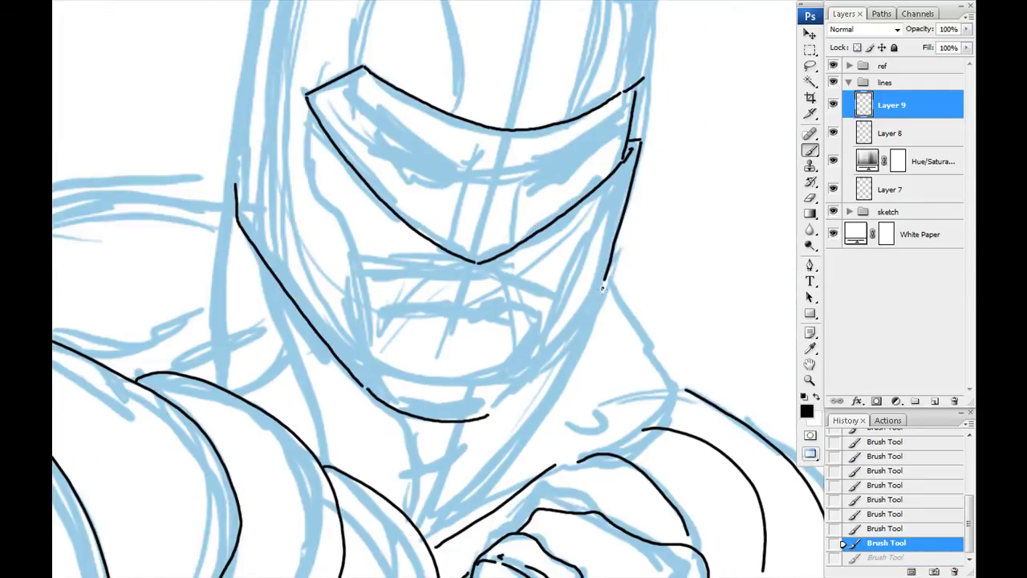
key(ctrl+z)
Ink the helmet's long side line and rounded dome on Layer 9, comparing the lines with the sketch hidden
drag(273, 153, 373, 425)
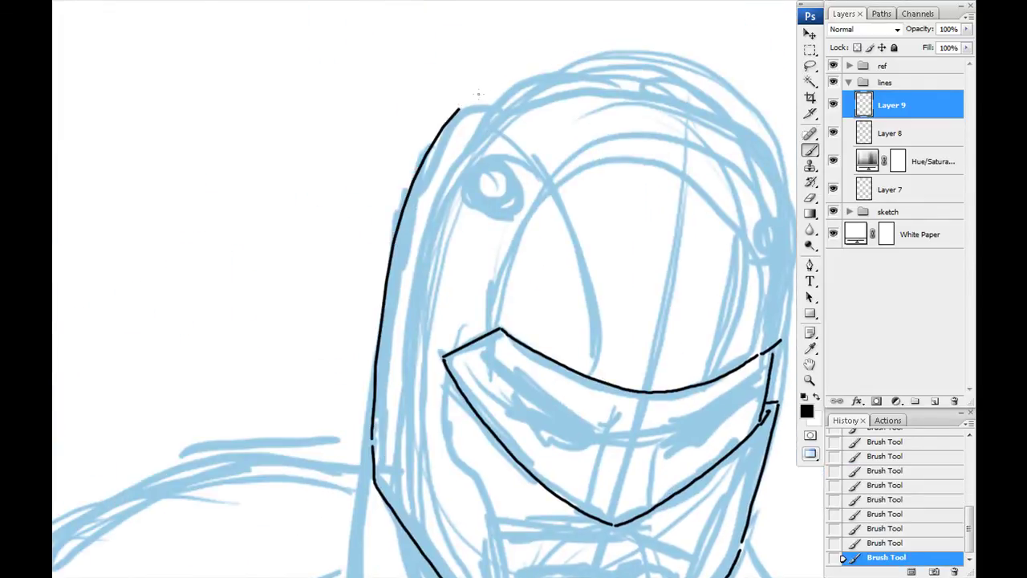
drag(572, 266, 361, 296)
mouse_move(464, 78)
mouse_down()
mouse_move(549, 138)
mouse_move(584, 207)
mouse_move(578, 357)
mouse_up()
key(ctrl+z)
click(833, 212)
click(833, 211)
Ink the outer border around the eye band's near side, from the raised brow down along the cheek
drag(264, 289, 417, 173)
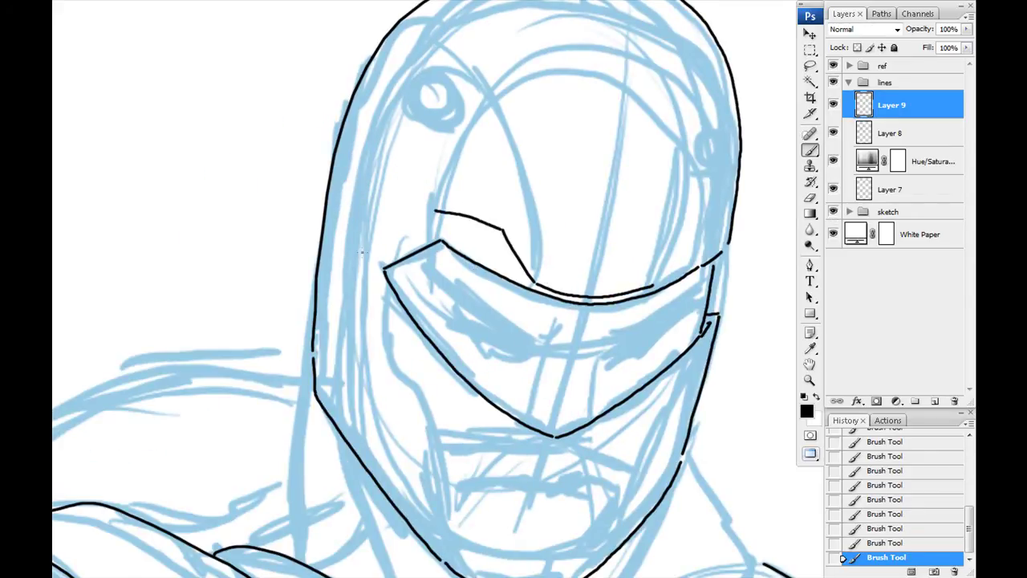
key(ctrl+z)
drag(492, 409, 541, 438)
key(ctrl+z)
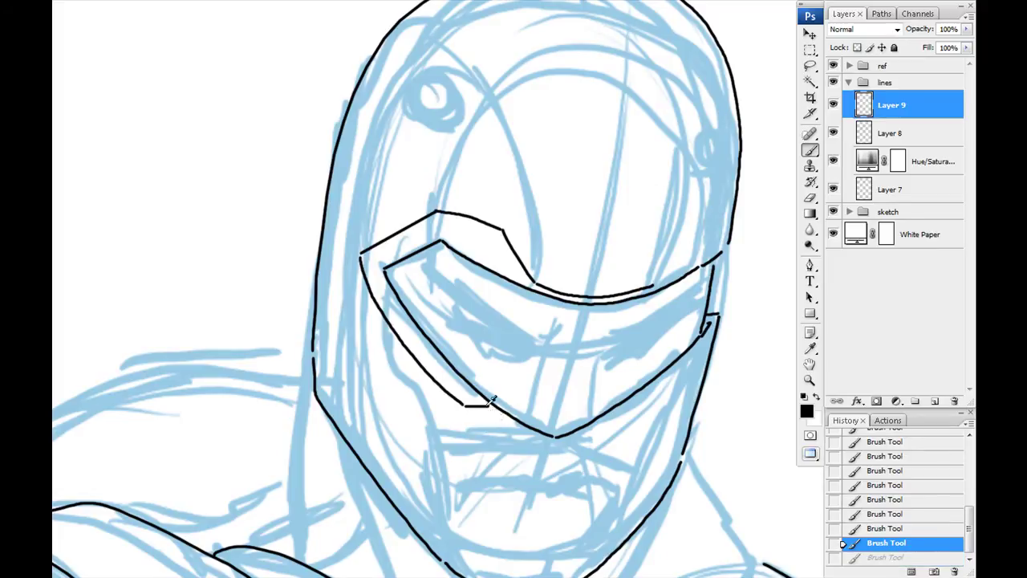
Erase the stray border end and continue the lower outer border to the eye band's pointed centre
ctrl+click(550, 439)
key(e)
drag(313, 216, 319, 228)
key(b)
mouse_move(321, 245)
mouse_down()
mouse_move(354, 331)
mouse_move(476, 394)
mouse_up()
drag(520, 331, 479, 326)
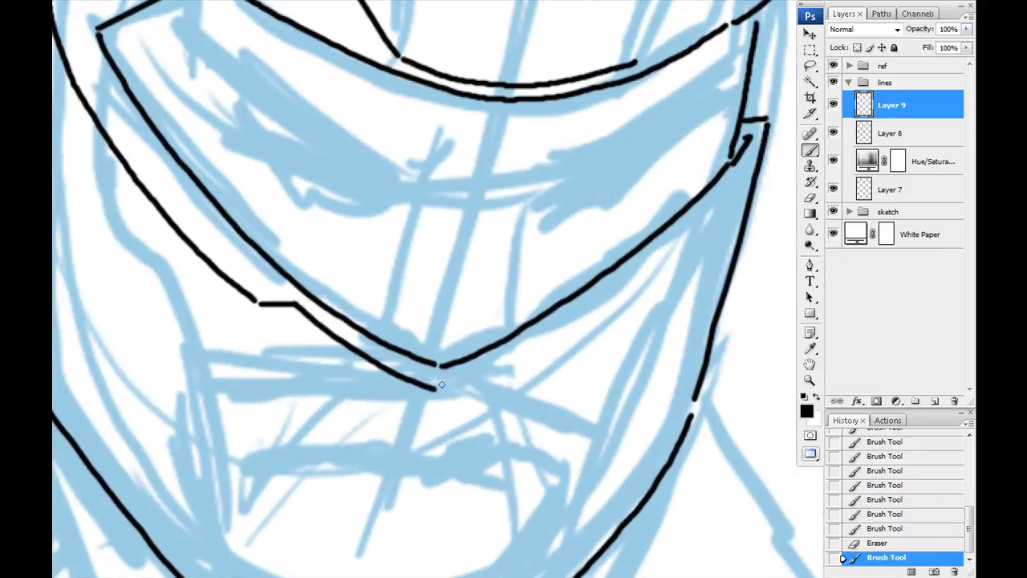
drag(433, 390, 518, 358)
Ink the outer border on the eye band's far side, including the raised brow and the lower notched edge
drag(357, 135, 316, 406)
drag(593, 333, 637, 251)
drag(533, 214, 517, 237)
drag(623, 268, 726, 215)
mouse_move(610, 449)
mouse_down()
mouse_move(619, 206)
mouse_move(586, 273)
mouse_up()
drag(566, 363, 609, 362)
drag(650, 329, 726, 227)
Hide the sketch, lasso the helmet dome and reshape it lower on the head with Free Transform
key(ctrl+minus)
key(ctrl+minus)
click(833, 211)
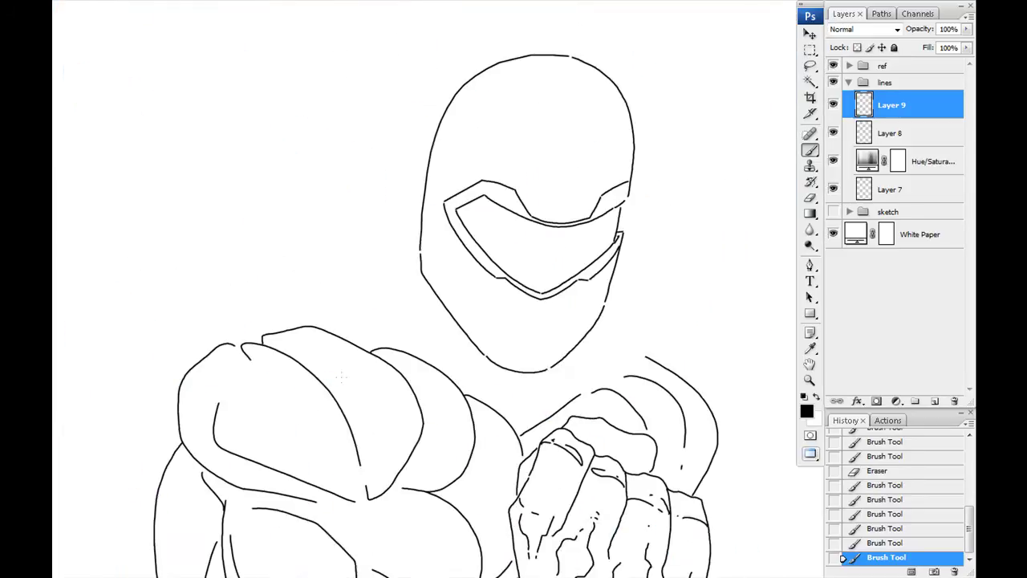
key(ctrl+plus)
drag(463, 241, 656, 265)
key(ctrl+t)
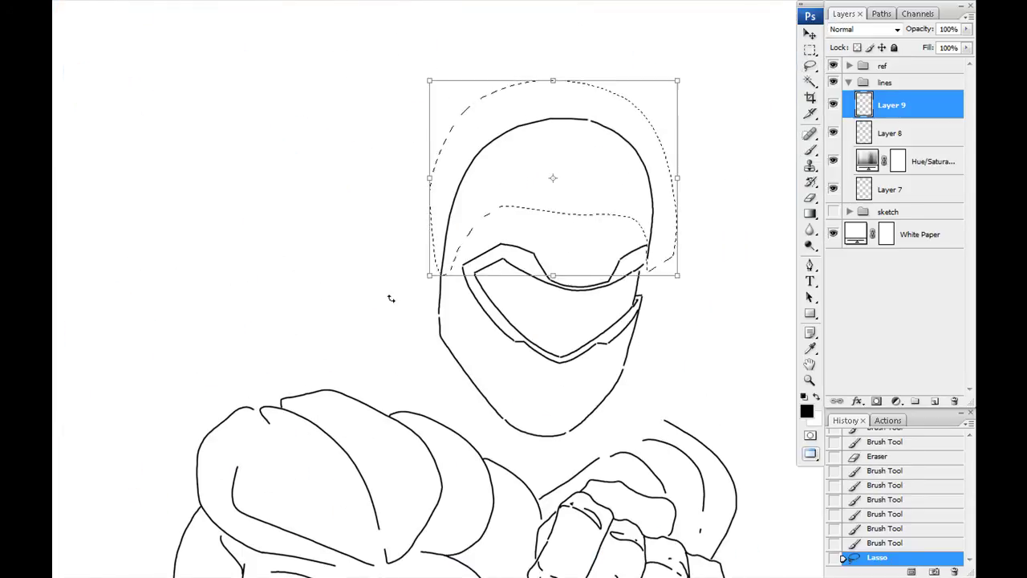
drag(385, 241, 405, 278)
drag(457, 231, 433, 239)
drag(648, 158, 654, 156)
drag(509, 89, 515, 107)
drag(431, 307, 425, 275)
key(Return)
key(ctrl+d)
Clean up the helmet's side line, ink the far brow's outer end and erase the far half of the dome
key(ctrl+plus)
key(ctrl+plus)
key(e)
drag(367, 259, 364, 324)
key(b)
drag(580, 284, 457, 436)
drag(657, 356, 653, 392)
key(e)
drag(635, 313, 506, 114)
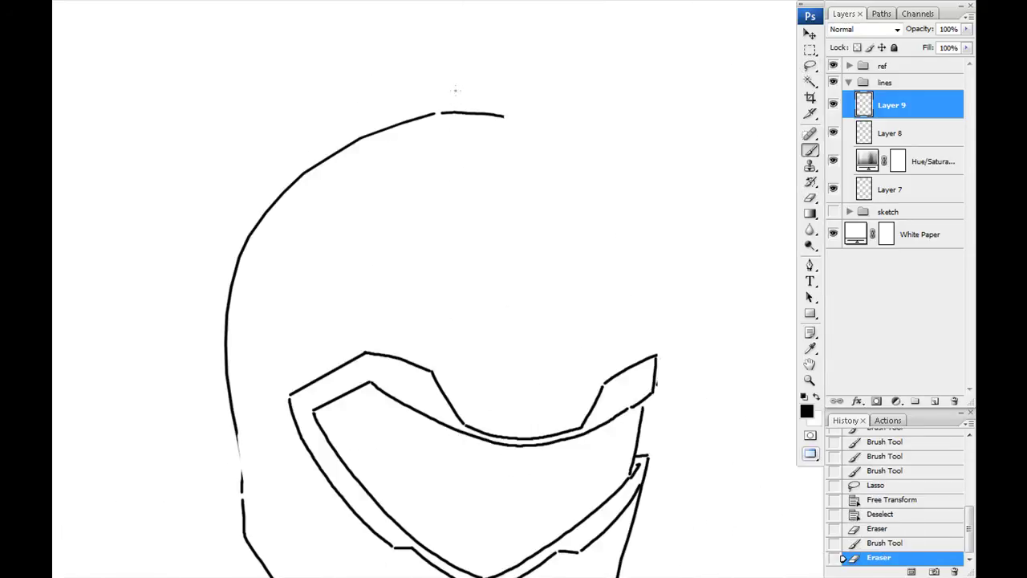
Draw a curved pen path from the dome's top to the far brow and stroke it on a new layer
click(508, 124)
scroll(508, 124, down, 3)
drag(657, 261, 679, 498)
right_click(482, 240)
key(Escape)
key(ctrl+shift+alt+n)
key(i)
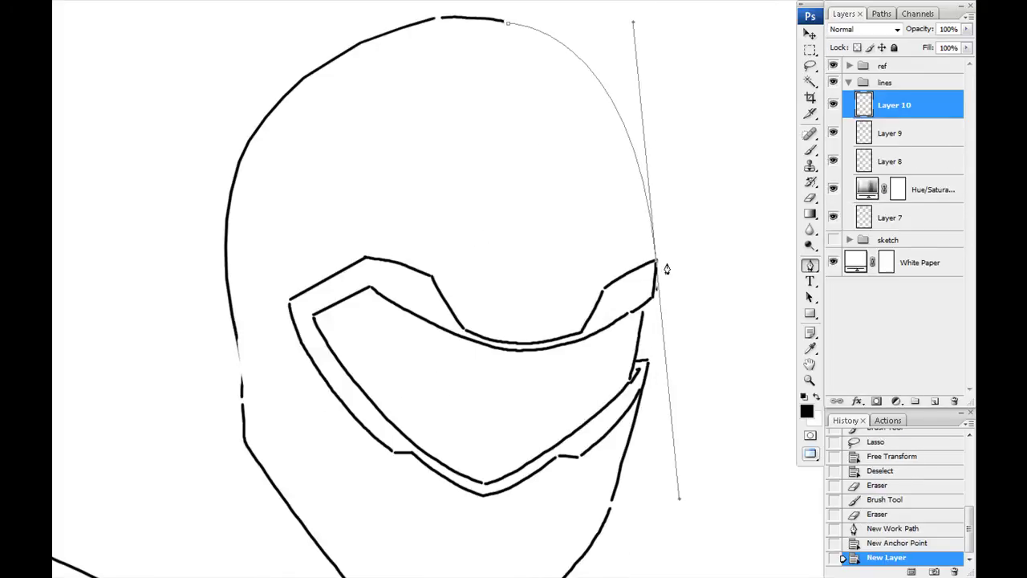
key(Return)
key(Return)
Adjust the stroked dome curve with Free Transform and flip the canvas horizontally
key(ctrl+t)
drag(526, 275, 550, 246)
key(Return)
click(850, 529)
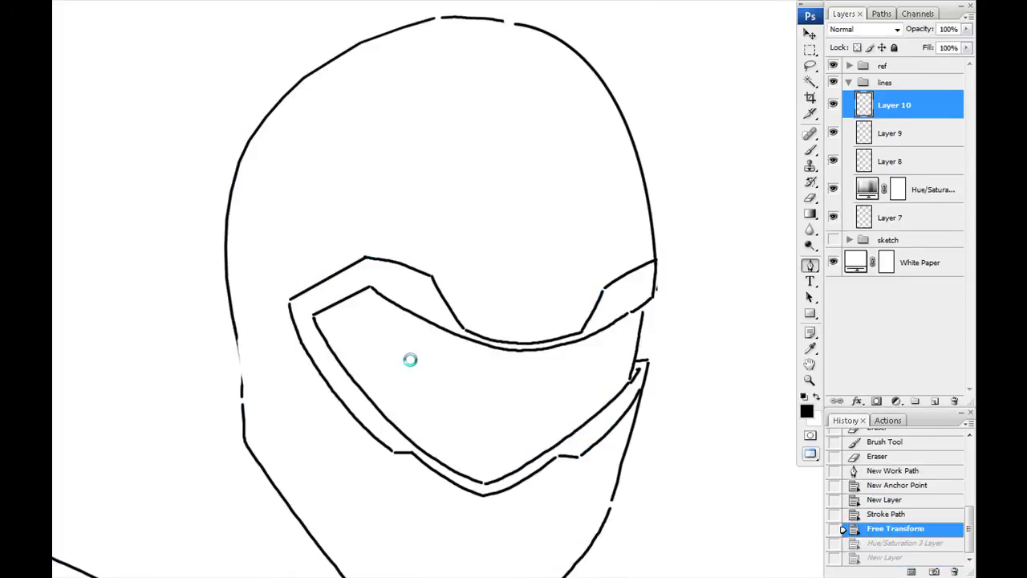
key(ctrl+shift+h)
drag(413, 362, 170, 309)
key(ctrl+minus)
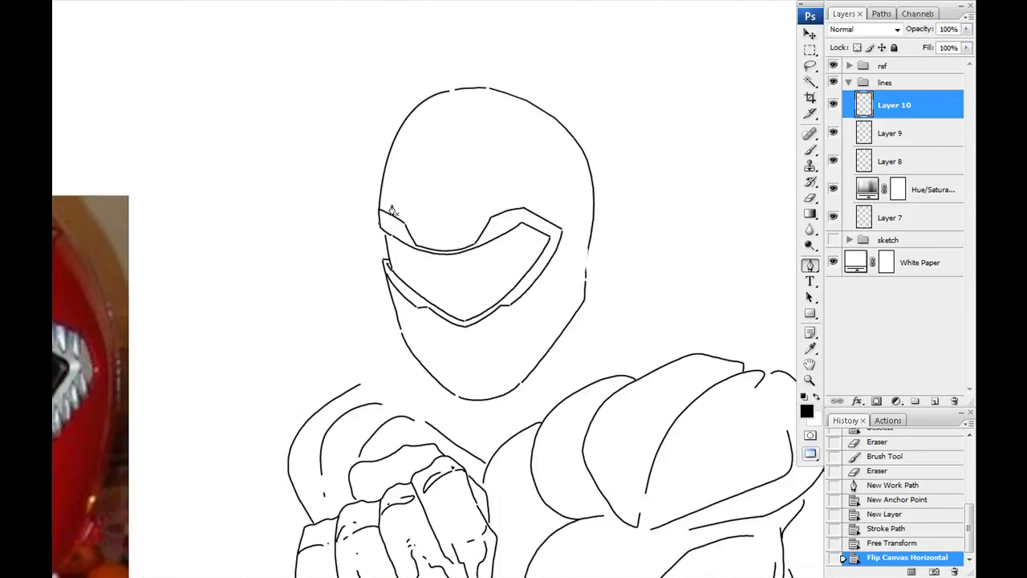
Lasso the helmet dome, merge Layer 10 into Layer 9 and rotate the selected dome with Free Transform
mouse_move(398, 186)
mouse_down()
mouse_move(359, 277)
mouse_move(401, 269)
mouse_up()
key(ctrl+e)
key(ctrl+t)
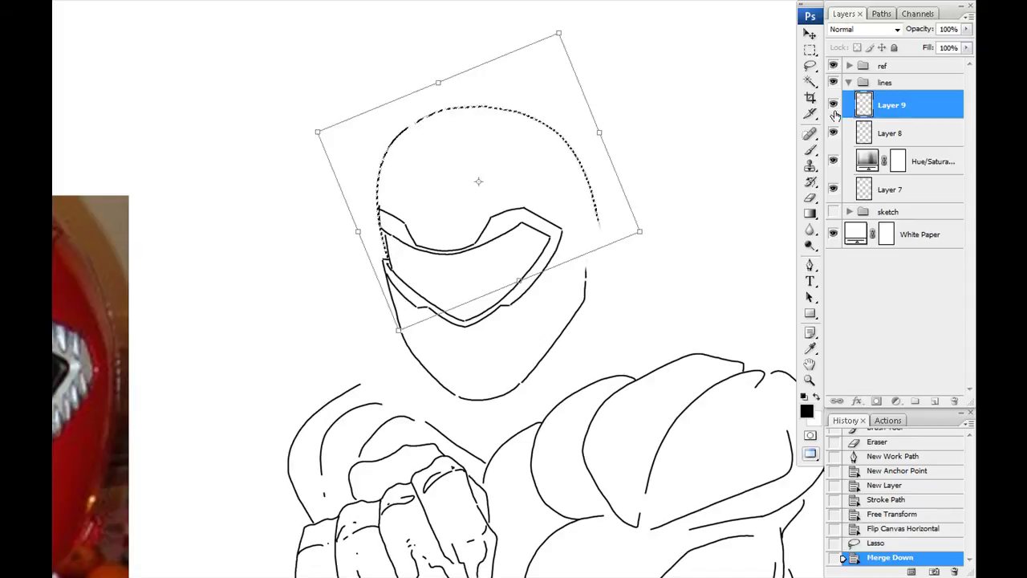
key(Return)
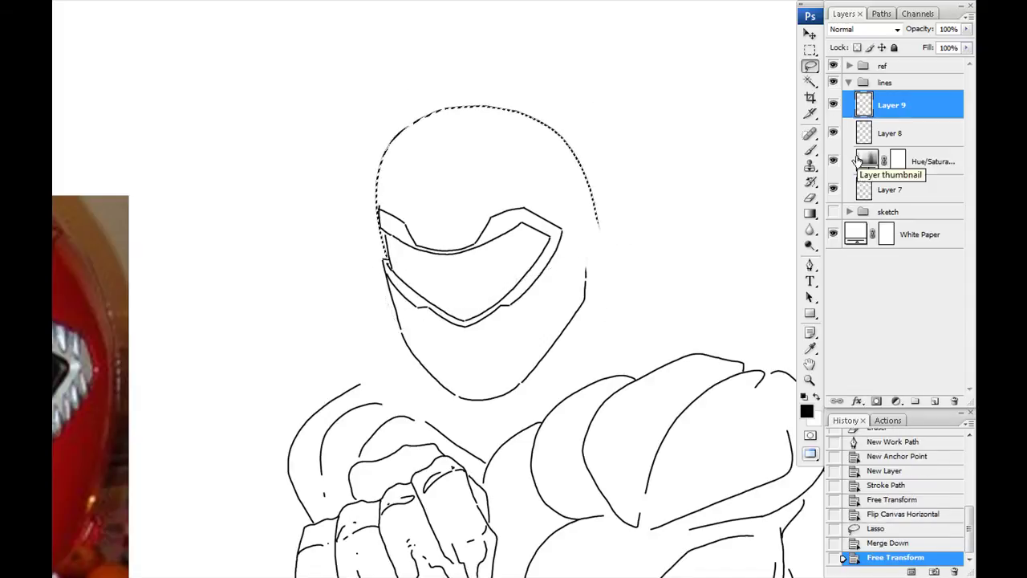
key(ctrl+d)
Erase the uneven dome line ends and redraw the back of the helmet against the reshown sketch
key(ctrl+plus)
key(e)
drag(424, 305, 441, 412)
drag(441, 412, 195, 359)
key(b)
click(833, 212)
drag(590, 173, 578, 142)
mouse_move(566, 137)
mouse_down()
mouse_move(583, 205)
mouse_move(581, 352)
mouse_up()
click(833, 212)
click(833, 212)
drag(248, 463, 318, 498)
Create a new layer and ink curved teeth along the near raised brow, undoing the last four strokes
key(ctrl+shift+alt+n)
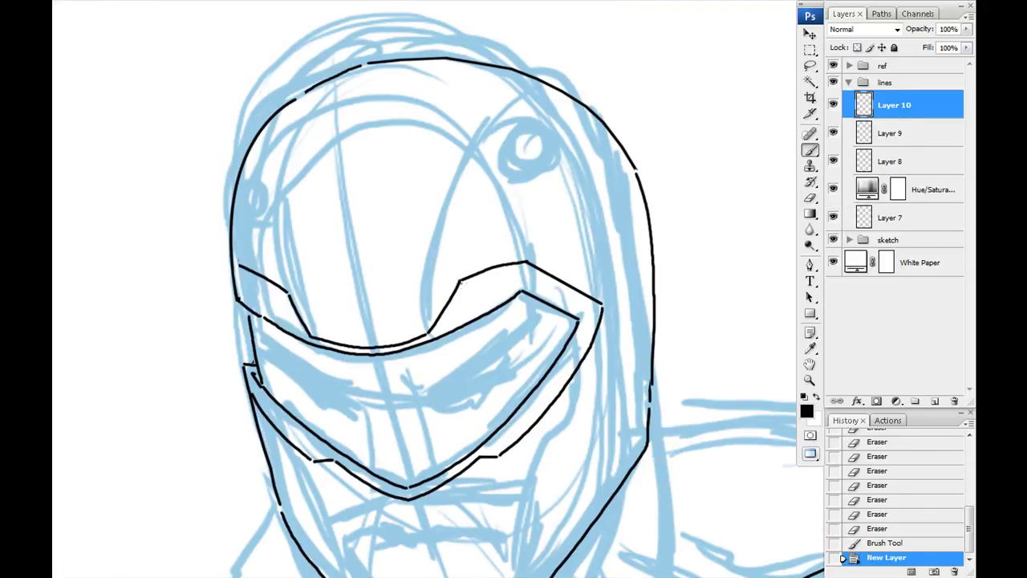
drag(492, 270, 495, 302)
mouse_move(505, 267)
mouse_down()
mouse_move(507, 297)
mouse_move(518, 294)
mouse_up()
drag(526, 263, 529, 291)
drag(533, 268, 542, 298)
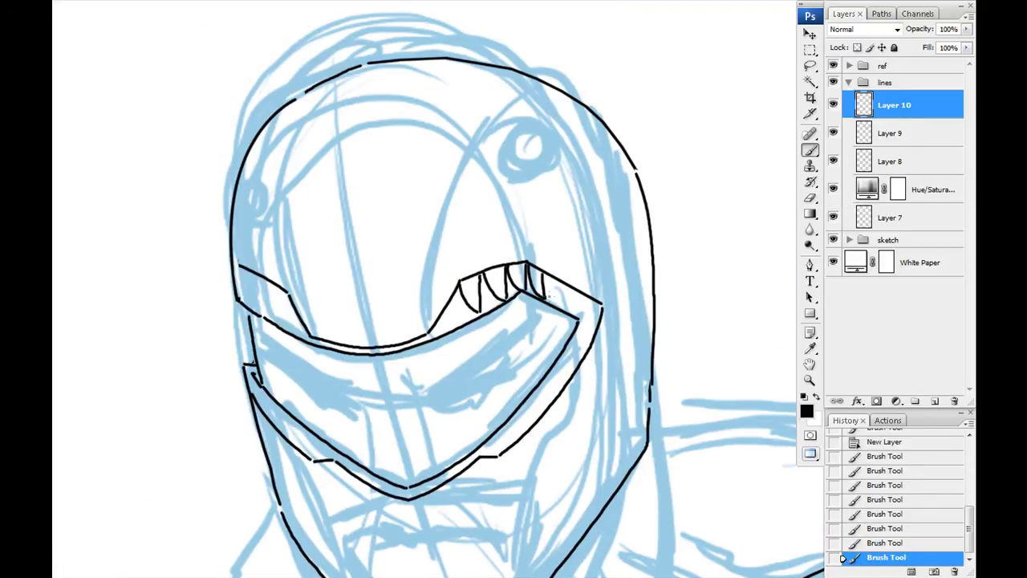
key(ctrl+alt+z)
key(ctrl+alt+z)
key(ctrl+alt+z)
key(ctrl+alt+z)
Ink teeth inside the far brow on Layer 10 and round off the brow's outer end on Layer 9
drag(268, 285, 273, 319)
drag(279, 289, 284, 323)
drag(250, 275, 244, 305)
click(890, 133)
drag(238, 267, 234, 292)
key(e)
key(b)
Ink teeth along the lower visor border on Layer 10 and round off its far outer end on Layer 9
click(894, 105)
mouse_move(493, 330)
mouse_down()
mouse_move(373, 243)
mouse_move(457, 258)
mouse_up()
drag(260, 351, 266, 383)
drag(272, 361, 278, 387)
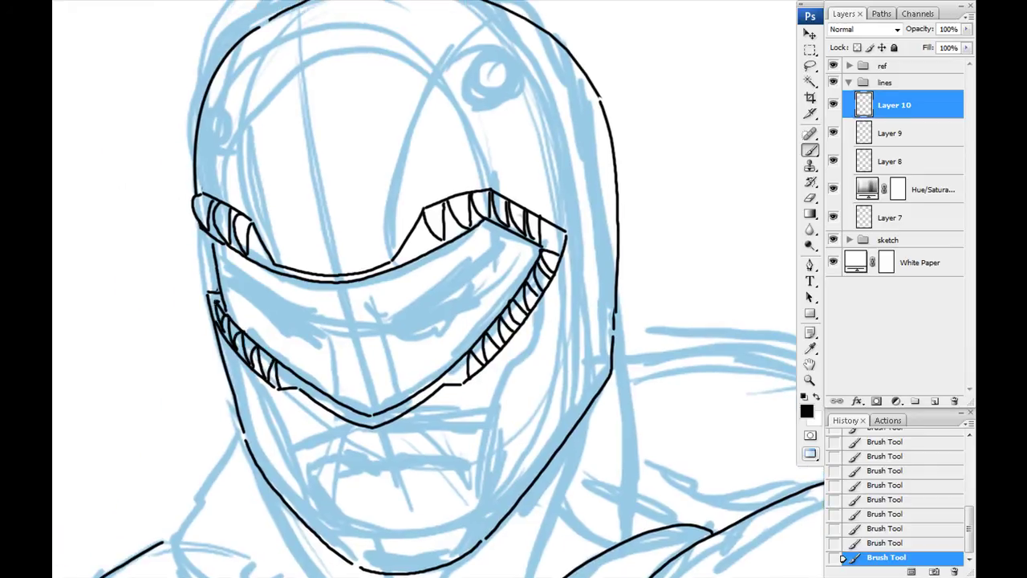
key(e)
click(891, 133)
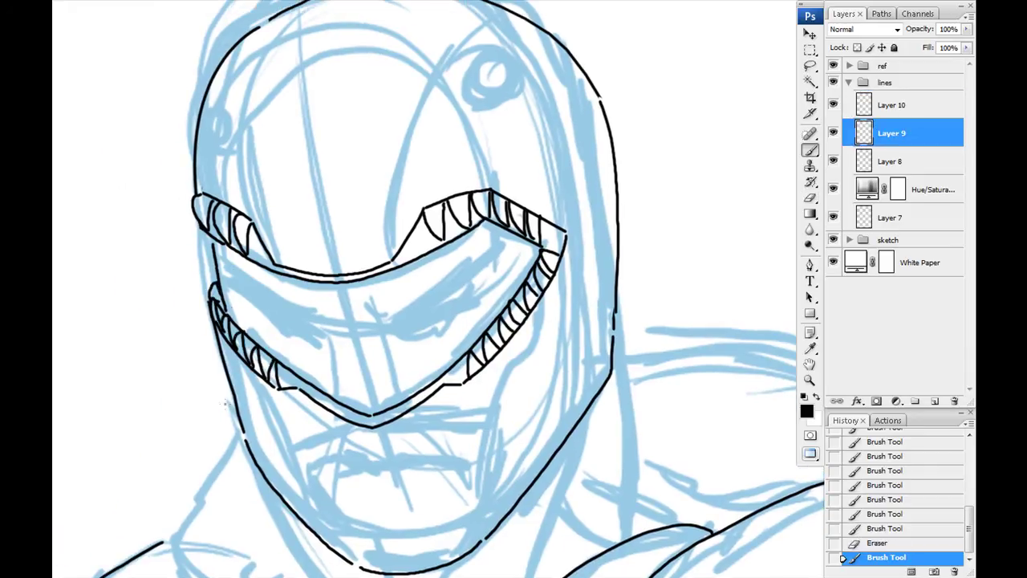
Create a new layer above Layer 10 and ink the upper edge and first side of the mouth opening
click(892, 106)
key(ctrl+alt+shift+n)
mouse_move(401, 402)
mouse_down()
mouse_move(335, 307)
mouse_move(303, 299)
mouse_up()
drag(278, 330, 397, 327)
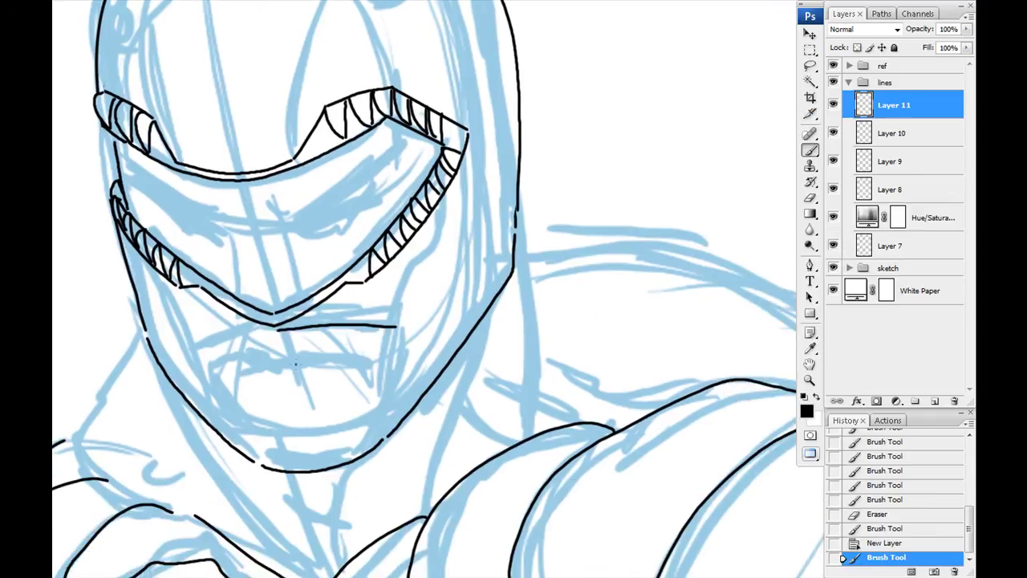
key(ctrl+z)
drag(196, 345, 276, 329)
mouse_move(385, 337)
mouse_down()
mouse_move(431, 263)
mouse_move(438, 310)
mouse_up()
drag(439, 308, 415, 347)
Erase the excess mouth lines and ink the remaining side and lower edges to close the mouth opening
key(e)
drag(311, 251, 241, 263)
drag(241, 264, 318, 237)
key(b)
drag(490, 327, 356, 336)
drag(396, 228, 326, 233)
drag(325, 236, 352, 316)
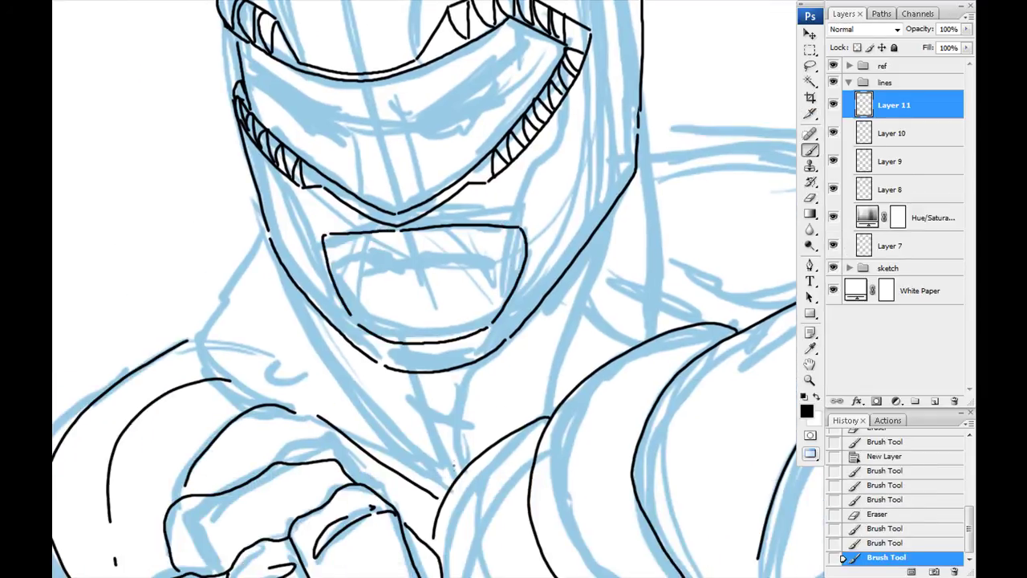
Flip the canvas horizontally to check the mask in its original orientation
key(ctrl+shift+h)
key(ctrl+minus)
key(ctrl+minus)
drag(89, 385, 523, 358)
key(ctrl+plus)
key(ctrl+plus)
Nudge the mouth opening on Layer 11 sideways and adjust its shape with Free Transform
drag(345, 143, 361, 331)
key(v)
key(Right)
key(Right)
key(Right)
key(Right)
key(Right)
key(ctrl+t)
drag(341, 393, 328, 409)
key(Return)
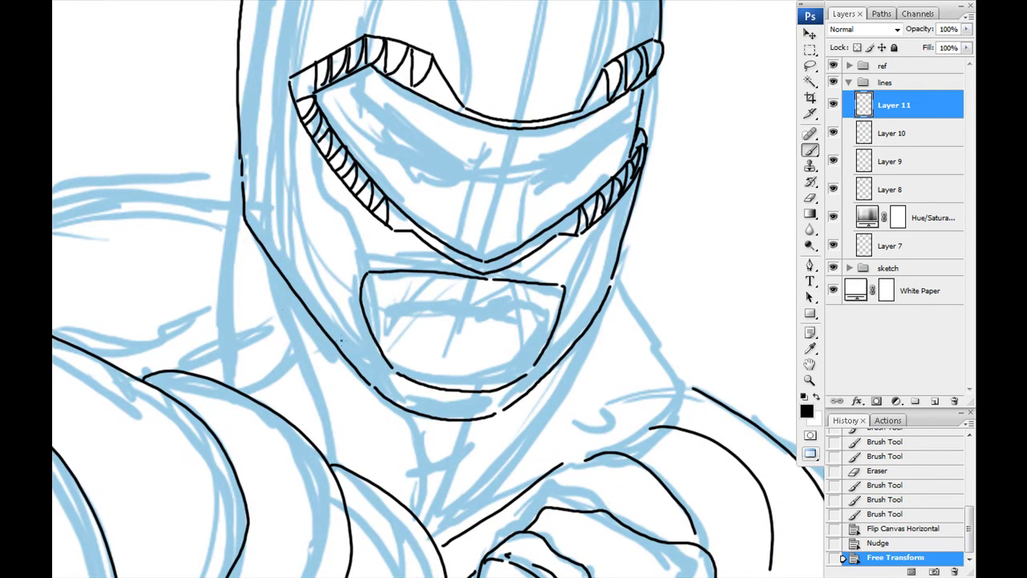
Ink a second parallel contour along the sides and lower edge of the mouth opening to give it thickness
key(ctrl+plus)
drag(668, 328, 576, 411)
drag(576, 411, 496, 406)
mouse_move(496, 406)
mouse_down()
mouse_move(411, 378)
mouse_move(347, 317)
mouse_up()
drag(671, 367, 650, 398)
drag(377, 312, 309, 385)
drag(270, 262, 275, 369)
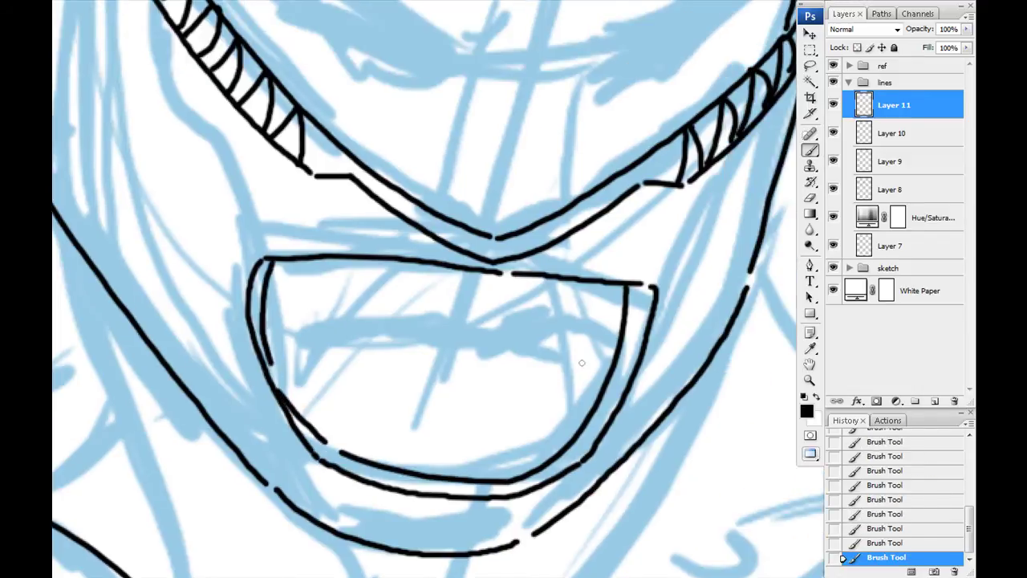
Ink the lips and the small nose lines inside the mouth opening on Layer 11
drag(497, 332, 297, 338)
drag(472, 323, 289, 334)
drag(528, 373, 344, 355)
key(ctrl+minus)
key(ctrl+minus)
key(ctrl+minus)
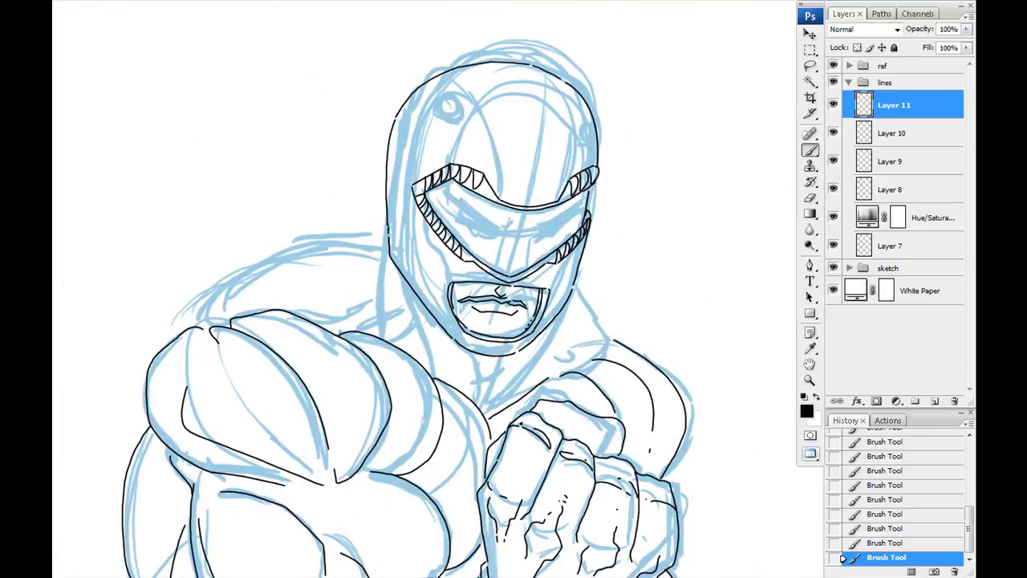
Hide the sketch group and merge Layer 10 down into Layer 9
click(834, 269)
mouse_move(498, 281)
mouse_down()
mouse_move(511, 307)
mouse_move(464, 317)
mouse_up()
click(834, 135)
click(834, 135)
key(alt+bracketleft)
key(ctrl+e)
Lasso the left half of the visor frame and widen it towards the helmet edge with Free Transform
drag(520, 302, 520, 295)
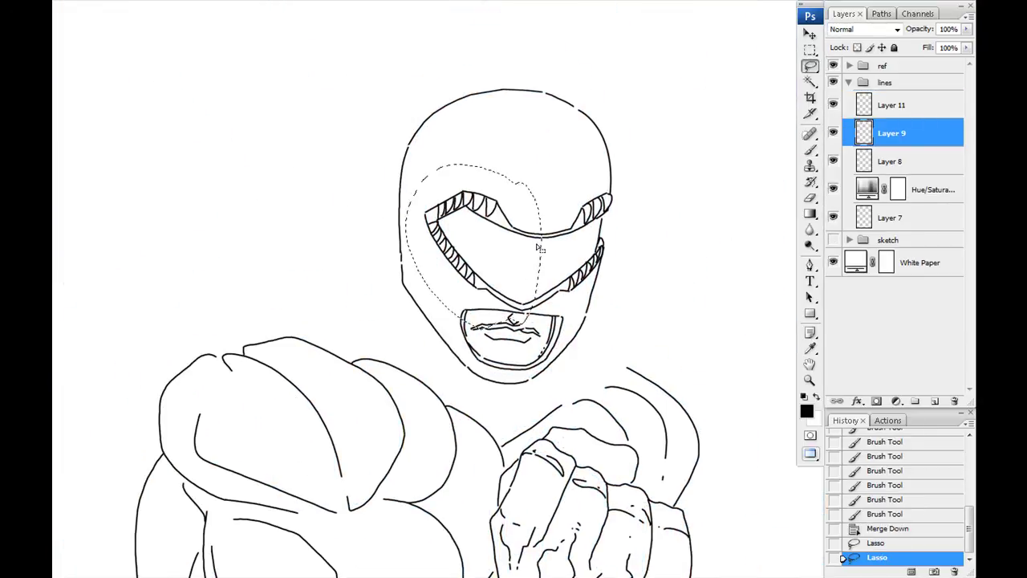
key(ctrl+t)
drag(365, 241, 350, 211)
key(Return)
key(ctrl+d)
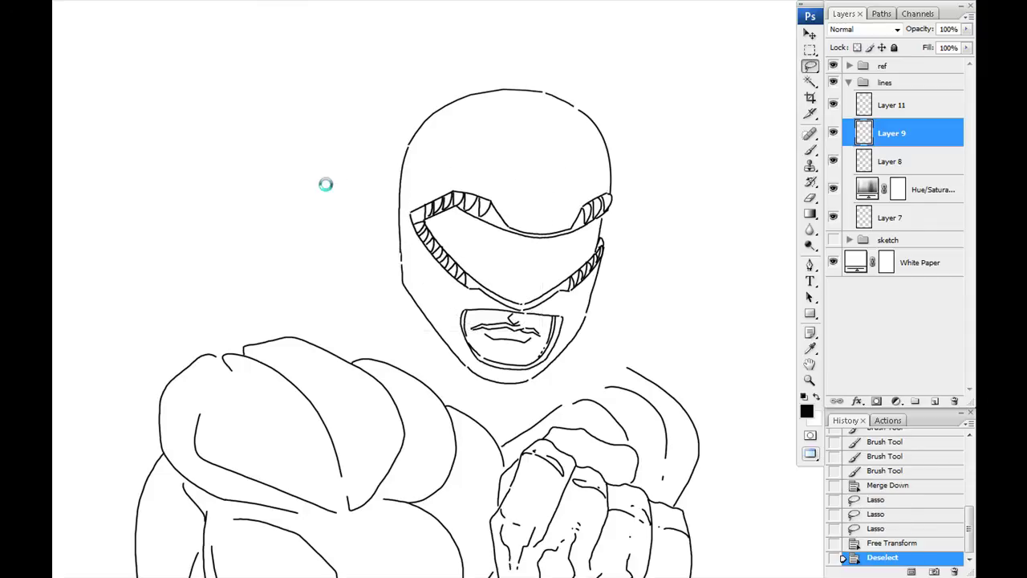
Create a new layer above Layer 11, show the sketch group and ink the helmet crest lines rising from the visor's upper edge
key(alt+bracketright)
key(ctrl+shift+alt+n)
click(834, 268)
key(b)
key(ctrl+plus)
drag(476, 96, 504, 292)
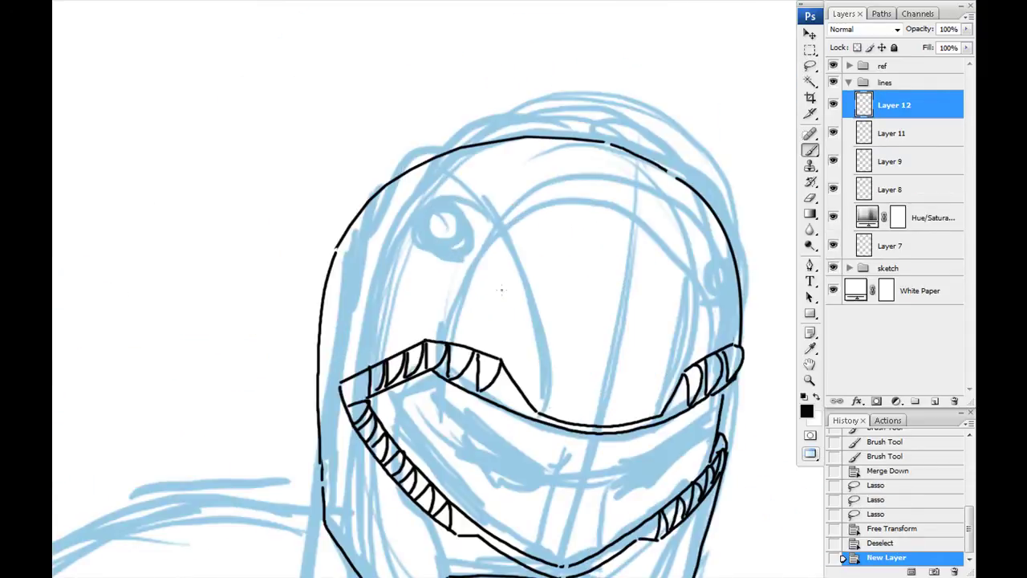
key(ctrl+plus)
drag(625, 489, 424, 290)
drag(398, 348, 463, 216)
drag(600, 345, 568, 219)
drag(461, 217, 646, 434)
drag(646, 434, 369, 72)
Ink the raised brow ridge with its oval eye on the left side of the helmet crest
drag(698, 321, 433, 313)
drag(493, 432, 608, 136)
mouse_move(271, 324)
mouse_down()
mouse_move(313, 348)
mouse_move(664, 374)
mouse_up()
drag(410, 131, 405, 166)
mouse_move(313, 243)
mouse_down()
mouse_move(381, 149)
mouse_move(660, 311)
mouse_up()
drag(660, 310, 594, 340)
drag(580, 335, 340, 252)
drag(498, 287, 364, 238)
drag(337, 275, 440, 325)
mouse_move(479, 315)
mouse_down()
mouse_move(493, 311)
mouse_move(498, 324)
mouse_up()
drag(607, 317, 335, 240)
mouse_move(372, 372)
mouse_down()
mouse_move(344, 372)
mouse_move(349, 358)
mouse_up()
key(ctrl+z)
drag(318, 211, 384, 326)
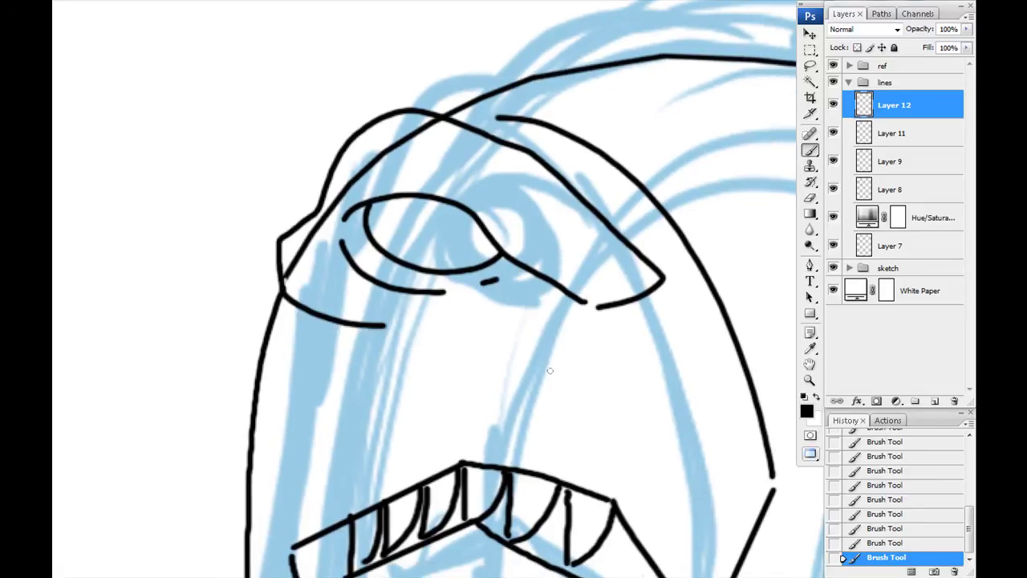
Erase the part of the helmet outline on Layer 9 that crosses the left brow ridge
click(885, 162)
click(810, 200)
mouse_move(442, 119)
mouse_down()
mouse_move(300, 250)
mouse_move(287, 276)
mouse_up()
Ink the matching brow ridge on the right side of the helmet on Layer 12
click(809, 150)
mouse_move(691, 383)
mouse_down()
mouse_move(550, 371)
mouse_move(297, 476)
mouse_up()
click(892, 105)
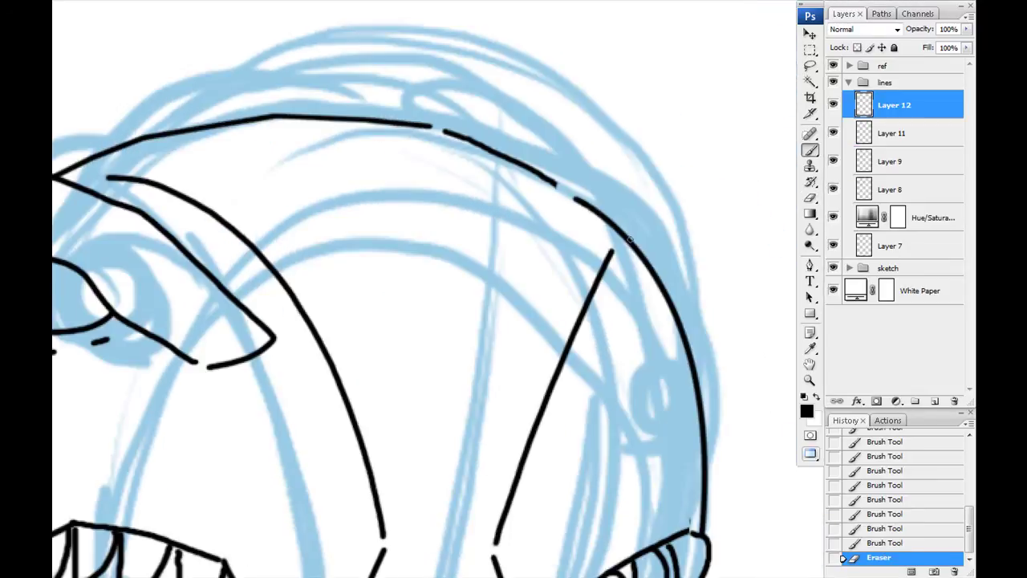
drag(630, 243, 701, 374)
drag(598, 378, 608, 335)
key(ctrl+z)
drag(640, 200, 712, 339)
drag(703, 245, 627, 389)
drag(358, 403, 468, 414)
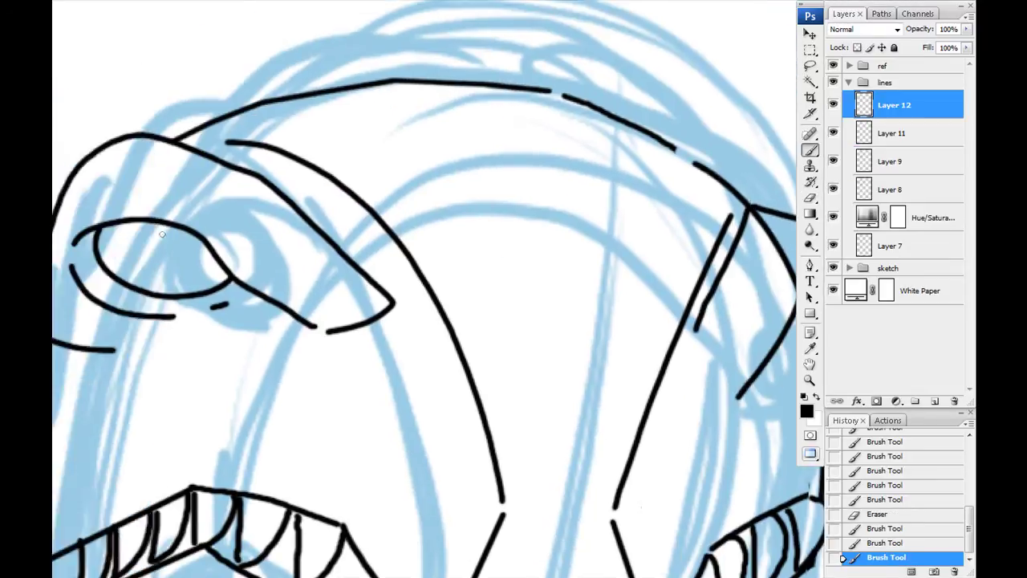
key(ctrl+z)
drag(709, 251, 615, 364)
Erase the helmet outline on Layer 9 where it overlaps the right brow ridge, and check the lines without the sketch
click(890, 161)
click(810, 198)
drag(682, 229, 706, 346)
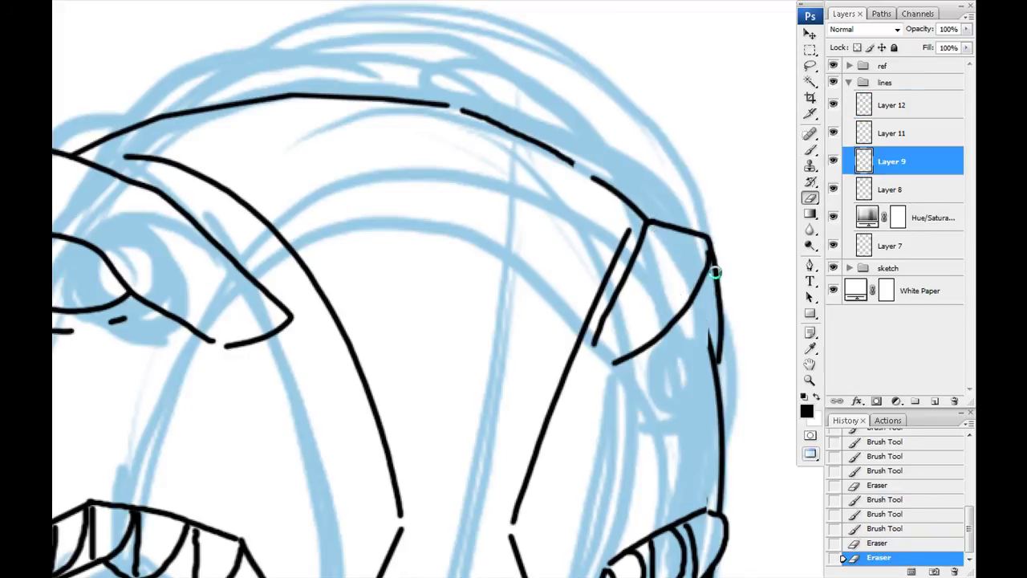
click(833, 268)
click(833, 268)
drag(449, 481, 509, 225)
Ink the two nostril marks on the crest and the small round side piece at the helmet's left edge
key(b)
drag(442, 349, 477, 372)
drag(572, 346, 552, 372)
key(ctrl+alt+z)
key(ctrl+alt+z)
mouse_move(462, 335)
mouse_down()
mouse_move(454, 303)
mouse_move(483, 289)
mouse_move(488, 308)
mouse_up()
mouse_move(340, 262)
mouse_down()
mouse_move(458, 429)
mouse_move(325, 298)
mouse_move(372, 359)
mouse_up()
drag(454, 288, 692, 318)
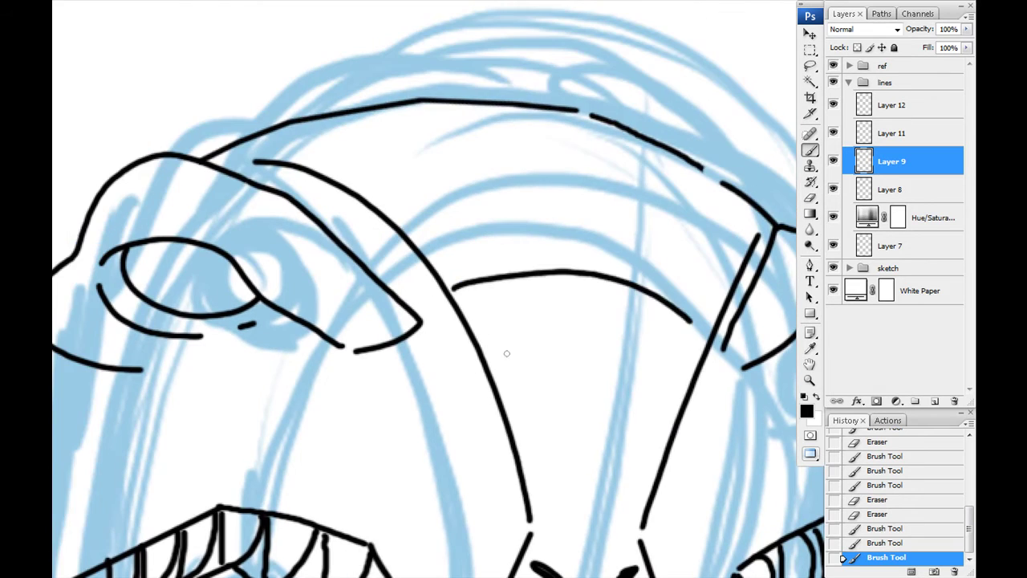
key(ctrl+z)
drag(123, 462, 344, 188)
mouse_move(216, 465)
mouse_down()
mouse_move(360, 260)
mouse_move(360, 334)
mouse_up()
drag(354, 411, 329, 274)
Create a new layer above Layer 9 and ink the neck, throat and collar lines below the helmet
key(ctrl+alt+shift+n)
key(ctrl+minus)
key(ctrl+minus)
drag(482, 385, 354, 255)
mouse_move(633, 244)
mouse_down()
mouse_move(560, 394)
mouse_move(526, 435)
mouse_up()
drag(459, 358, 530, 345)
drag(513, 380, 488, 410)
drag(450, 372, 472, 458)
drag(401, 345, 446, 392)
drag(399, 409, 451, 397)
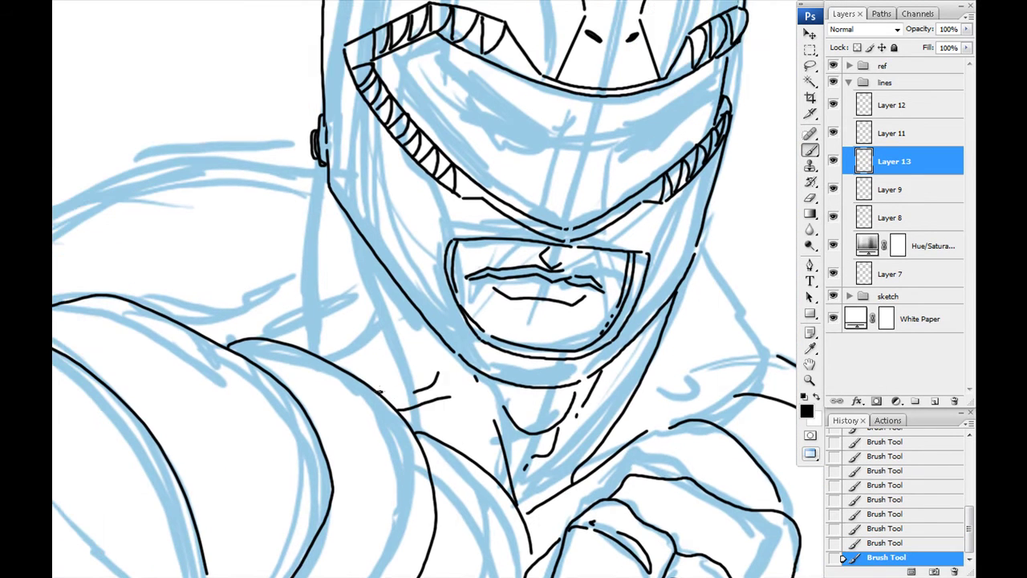
Ink the neck side contour and the short muscle creases between the neck and the left shoulder
drag(328, 197, 380, 390)
drag(409, 330, 485, 385)
key(ctrl+z)
drag(436, 355, 359, 393)
drag(321, 370, 465, 385)
drag(541, 233, 526, 368)
drag(501, 337, 575, 348)
Ink the long trapezius contour from the helmet's side piece down to the left shoulder, redrawing it until it fits
drag(614, 251, 257, 395)
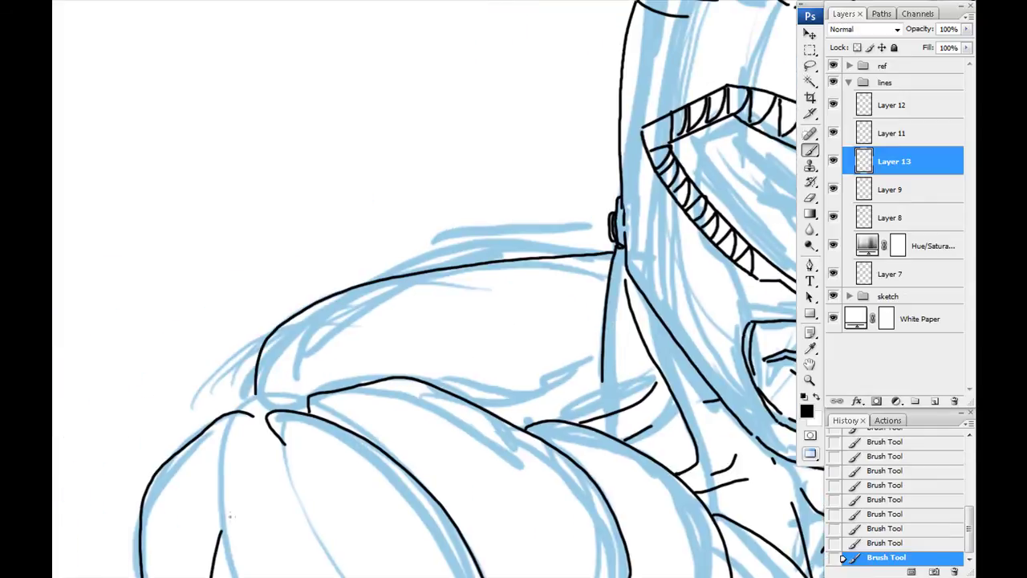
key(ctrl+z)
drag(186, 470, 285, 405)
mouse_move(294, 366)
mouse_down()
mouse_move(599, 172)
mouse_move(704, 168)
mouse_move(695, 178)
mouse_up()
key(ctrl+z)
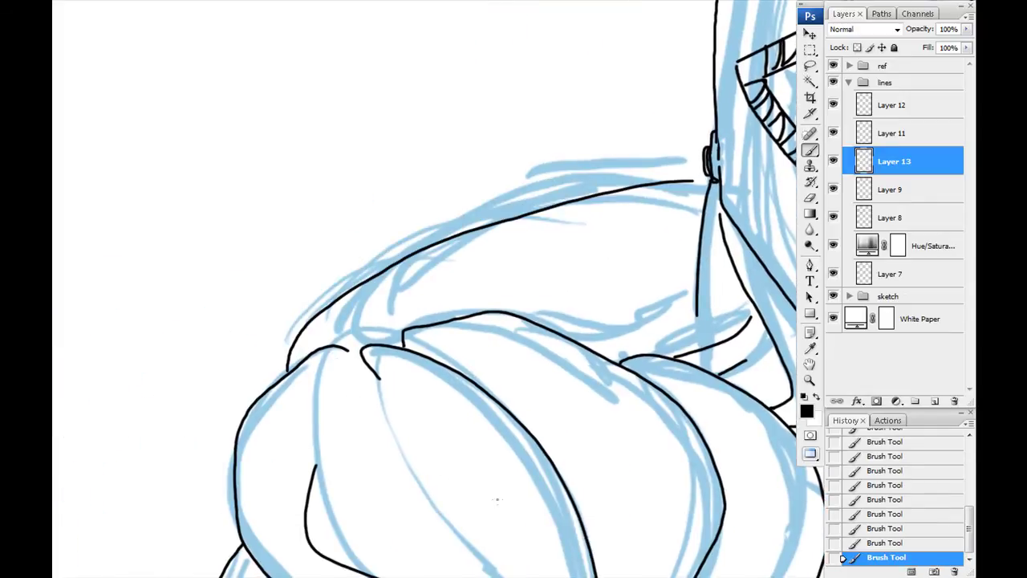
drag(626, 385, 212, 305)
mouse_move(495, 263)
mouse_down()
mouse_move(522, 340)
mouse_move(435, 230)
mouse_move(466, 343)
mouse_move(240, 577)
mouse_up()
Create a new layer on top and ink the folded fabric band wrapping around the neck under the helmet
key(ctrl+shift+alt+n)
mouse_move(391, 208)
mouse_down()
mouse_move(386, 234)
mouse_move(705, 423)
mouse_move(754, 334)
mouse_up()
drag(389, 235, 469, 331)
drag(403, 243, 488, 368)
drag(383, 279, 443, 360)
drag(413, 293, 502, 386)
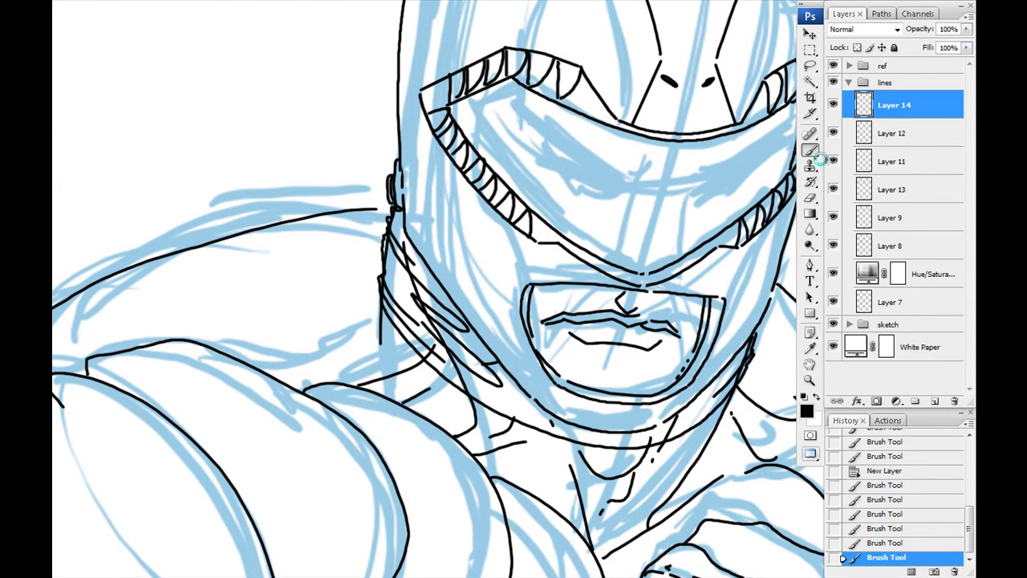
Erase the neck lines on Layer 13 that run through the folded fabric band
click(894, 189)
key(e)
drag(409, 283, 463, 384)
drag(704, 408, 751, 341)
drag(416, 392, 369, 383)
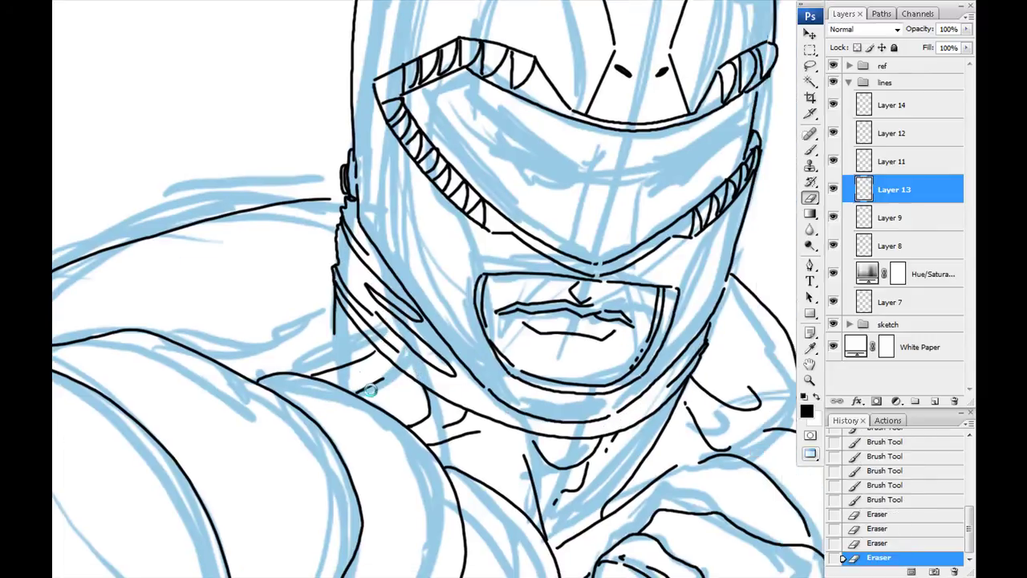
drag(363, 348, 316, 313)
Create a new top layer and ink a straight-sided diamond across the rounded form below the fist's wrist folds
click(885, 113)
click(934, 400)
drag(286, 442, 492, 177)
mouse_move(391, 545)
mouse_down()
mouse_move(166, 323)
mouse_move(190, 255)
mouse_up()
key(b)
drag(481, 328, 506, 328)
click(394, 462)
shift+click(442, 281)
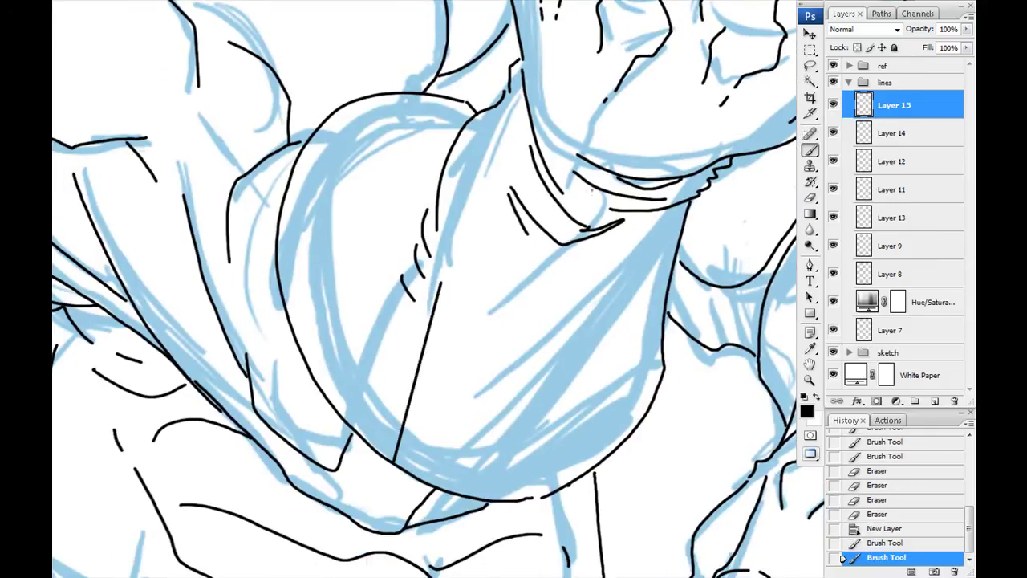
shift+click(594, 189)
shift+click(578, 334)
shift+click(396, 464)
Extend the diamond pattern with straight lines from the diamond's right corner to the form's lower edge and the wrist
click(578, 334)
shift+click(518, 499)
click(578, 334)
shift+click(659, 210)
Undo the last straight lines near the form's right edge, stepping back and forth through the history to compare
key(ctrl+z)
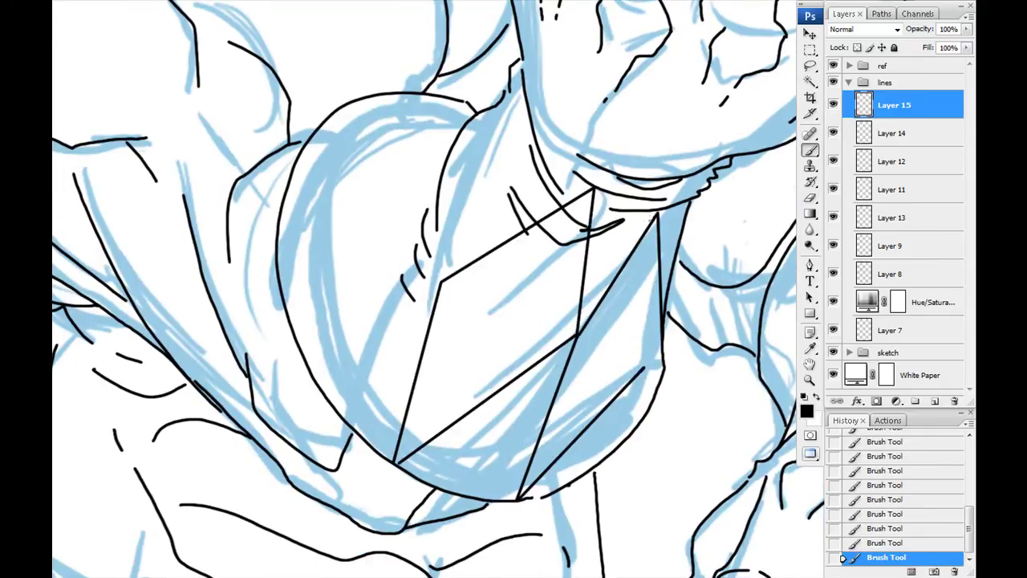
key(ctrl+alt+z)
key(ctrl+alt+z)
key(ctrl+alt+z)
key(ctrl+alt+z)
key(ctrl+alt+z)
key(ctrl+shift+z)
key(ctrl+shift+z)
key(ctrl+shift+z)
key(ctrl+shift+z)
key(ctrl+shift+z)
key(ctrl+alt+z)
key(ctrl+alt+z)
key(ctrl+shift+z)
key(ctrl+shift+z)
key(ctrl+alt+z)
key(ctrl+alt+z)
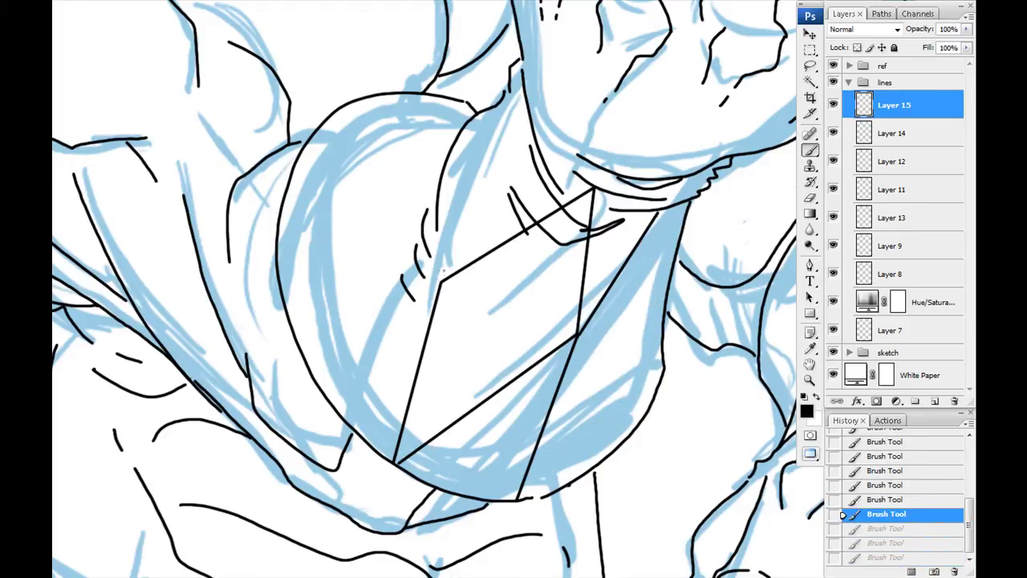
Ink the straight diamond lines across the upper-left part of the rounded form and retry the line by its right edge
click(440, 281)
shift+click(527, 119)
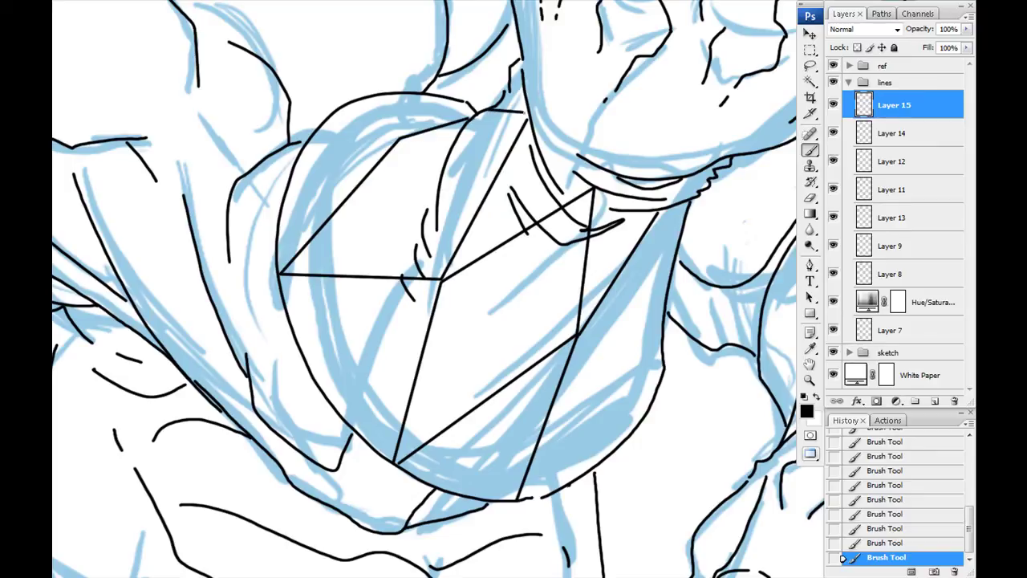
shift+click(658, 212)
key(ctrl+alt+z)
key(ctrl+alt+z)
key(ctrl+alt+z)
key(ctrl+shift+z)
key(ctrl+shift+z)
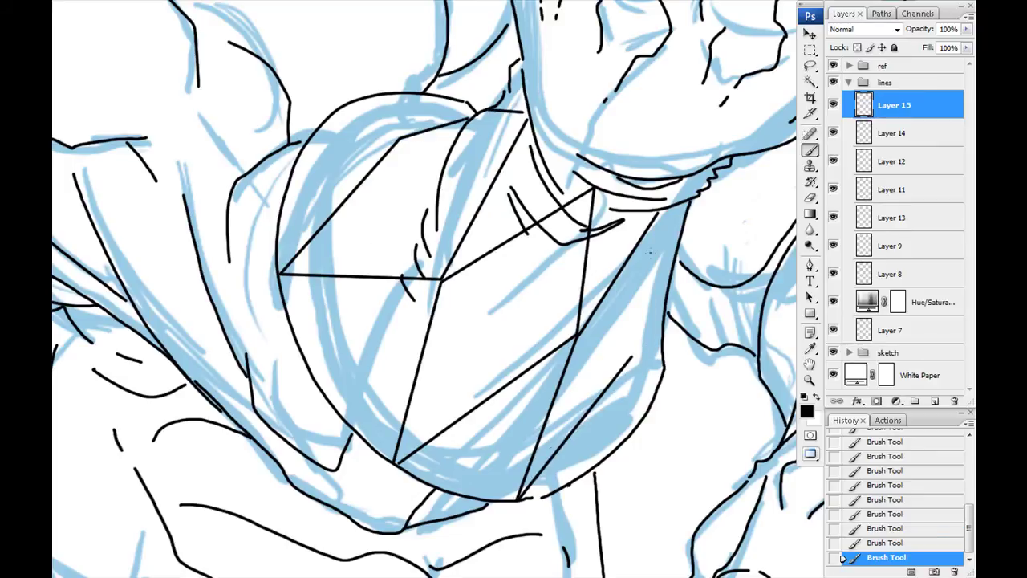
Ink the narrow facet from the wrist down along the form's right edge and clean up with the Eraser
click(656, 212)
shift+click(634, 353)
key(ctrl+alt+z)
key(ctrl+shift+z)
key(e)
Ink the same straight-sided diamond pattern across the rounded arm form above the other hand
mouse_move(651, 417)
mouse_down()
mouse_move(384, 351)
mouse_move(231, 368)
mouse_up()
key(b)
click(512, 329)
shift+click(449, 199)
shift+click(536, 116)
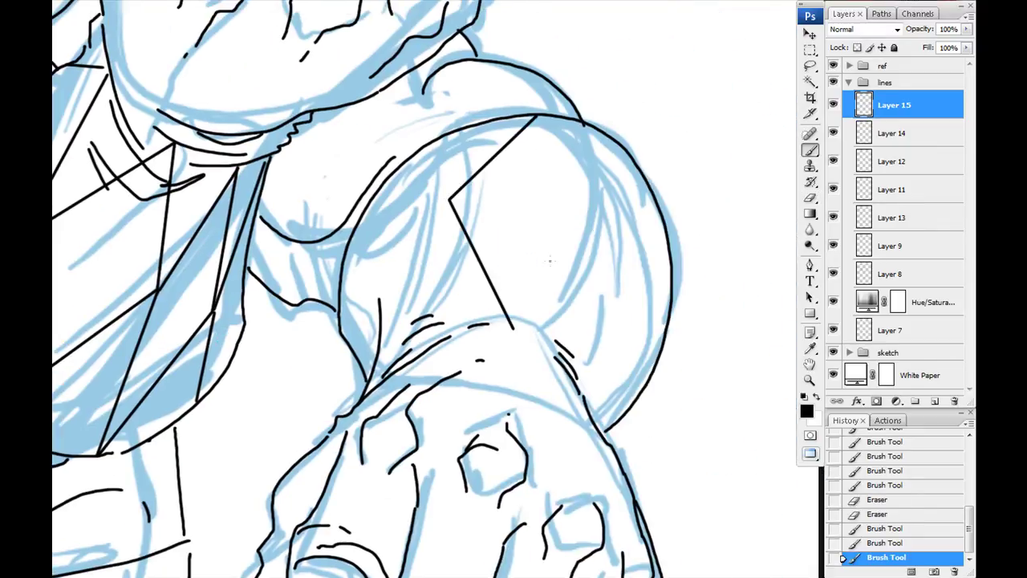
click(596, 231)
shift+click(575, 380)
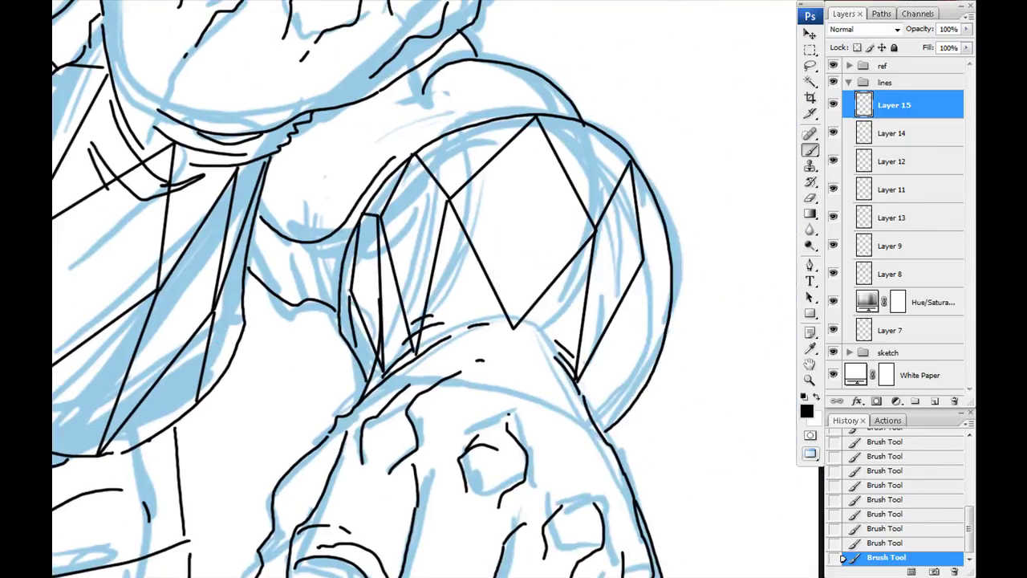
Ink the remaining straight facet lines along the rounded form's right edge and briefly hide the sketch to check them
click(595, 422)
shift+click(661, 266)
click(657, 329)
shift+click(669, 261)
click(833, 353)
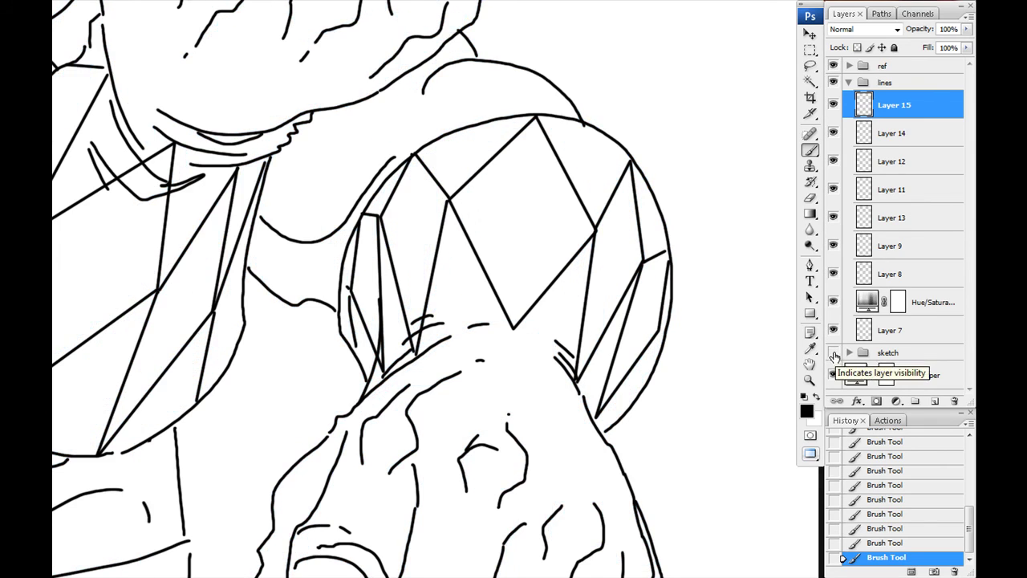
click(833, 352)
Add a new layer for the buckle at the front of the belt
mouse_move(417, 450)
mouse_down()
mouse_move(356, 367)
mouse_move(369, 321)
mouse_move(353, 377)
mouse_move(361, 343)
mouse_move(408, 402)
mouse_move(377, 353)
mouse_move(362, 377)
mouse_move(339, 345)
mouse_move(353, 321)
mouse_up()
drag(258, 255, 458, 546)
key(ctrl+shift+alt+n)
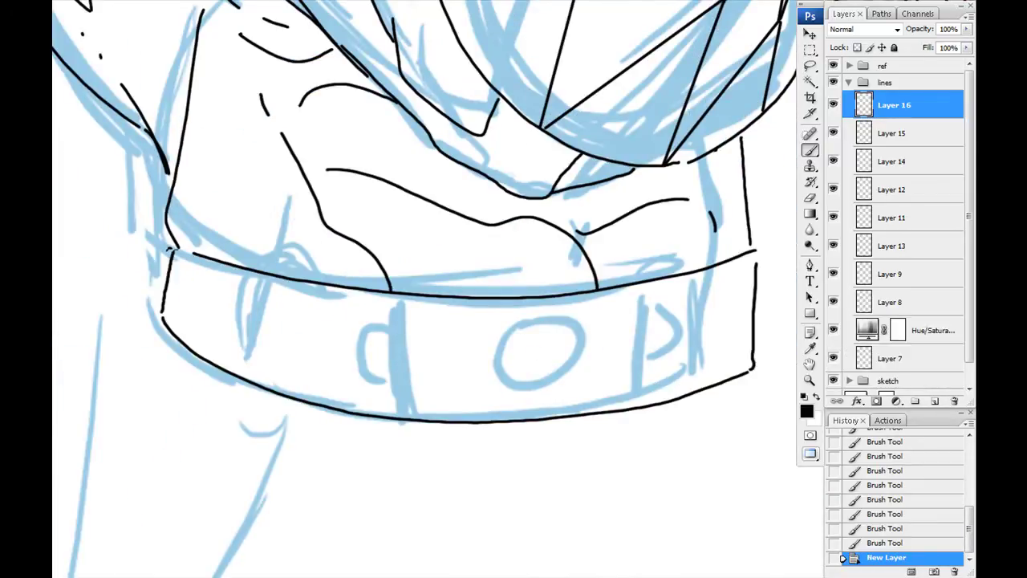
key(ctrl+plus)
drag(574, 256, 608, 325)
key(ctrl+alt+z)
key(ctrl+alt+z)
key(p)
drag(596, 285, 252, 286)
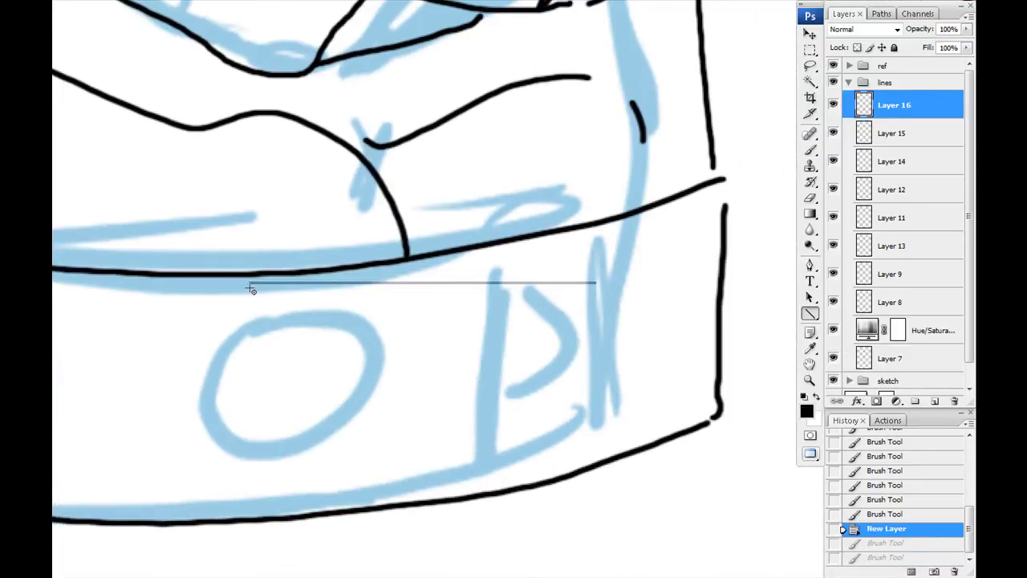
key(ctrl+alt+z)
Draw the buckle's upper corner as a Pen path with a cut corner and add a vertically flipped copy below it
key(p)
click(502, 295)
click(336, 295)
click(302, 330)
click(301, 425)
key(a)
key(ctrl+c)
key(ctrl+v)
key(ctrl+t)
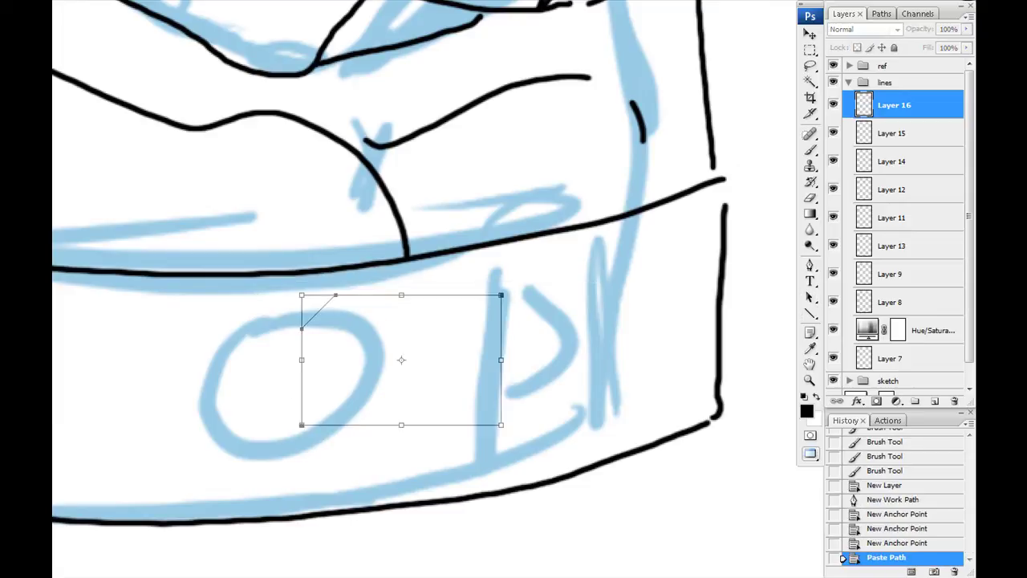
key(Return)
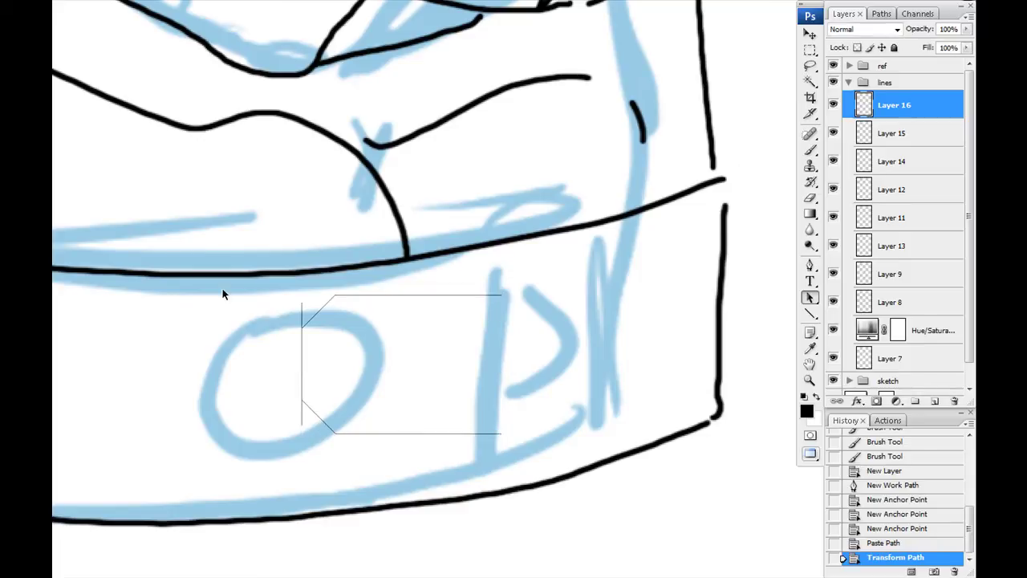
key(ctrl+shift+h)
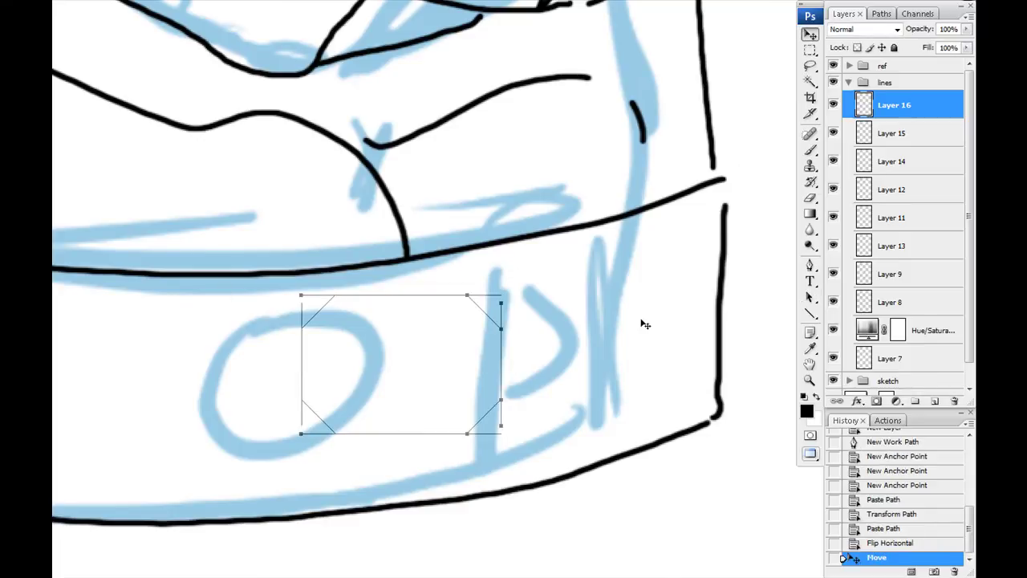
drag(653, 324, 741, 260)
key(Delete)
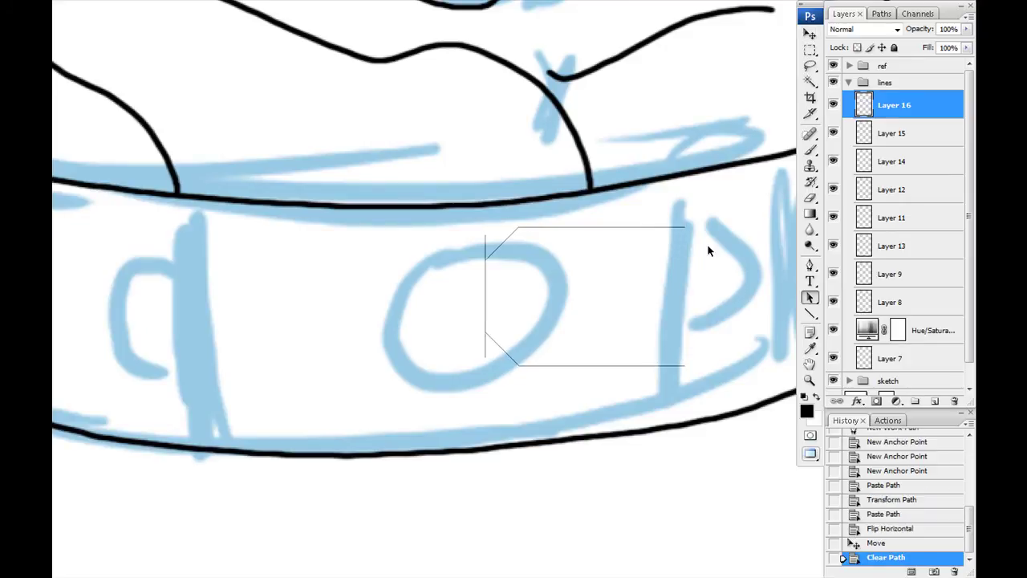
Complete the wide octagon path with a horizontally flipped copy and nest a smaller octagon and an ellipse inside it
right_click(511, 333)
key(Escape)
key(alt+e)
key(a)
key(h)
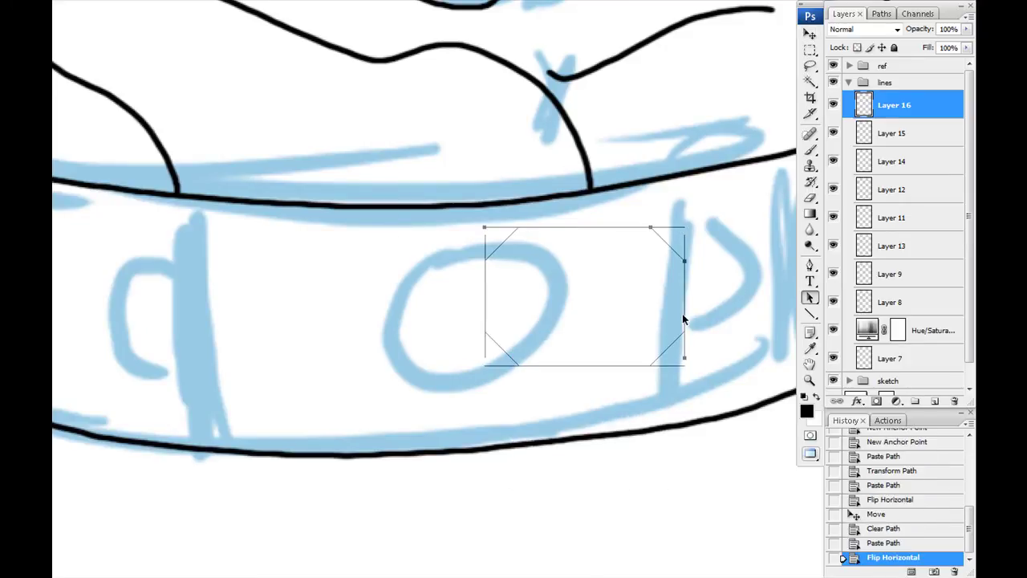
key(ctrl+t)
drag(585, 294, 660, 293)
key(Return)
key(ctrl+v)
key(Return)
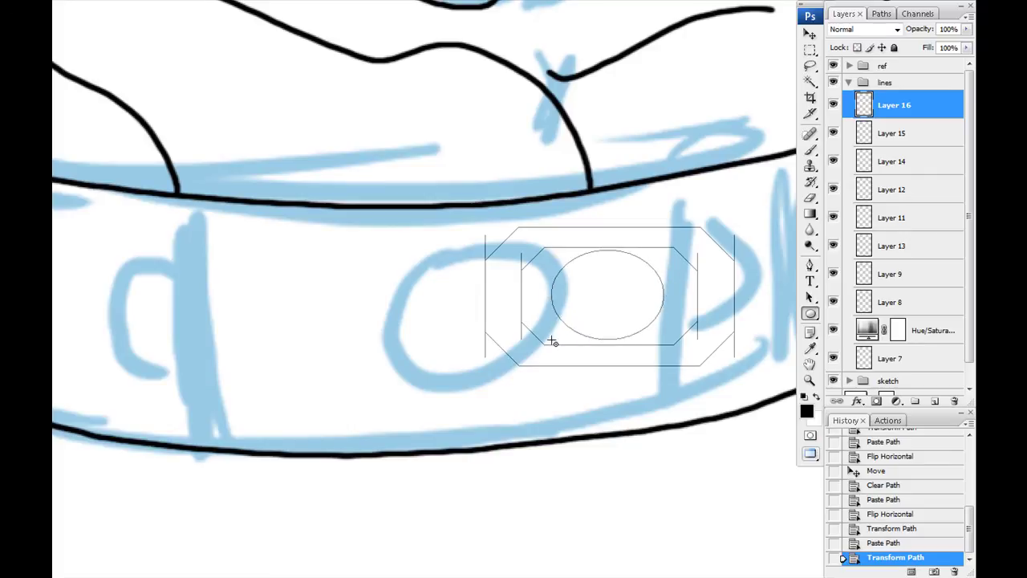
Transform the buckle paths together, tilting and positioning them to follow the curve of the belt
key(ctrl+minus)
key(ctrl+minus)
key(ctrl+minus)
key(ctrl+t)
mouse_move(506, 309)
mouse_down()
mouse_move(447, 342)
mouse_move(499, 309)
mouse_up()
drag(590, 339, 598, 325)
drag(518, 318, 544, 297)
key(Return)
key(ctrl+t)
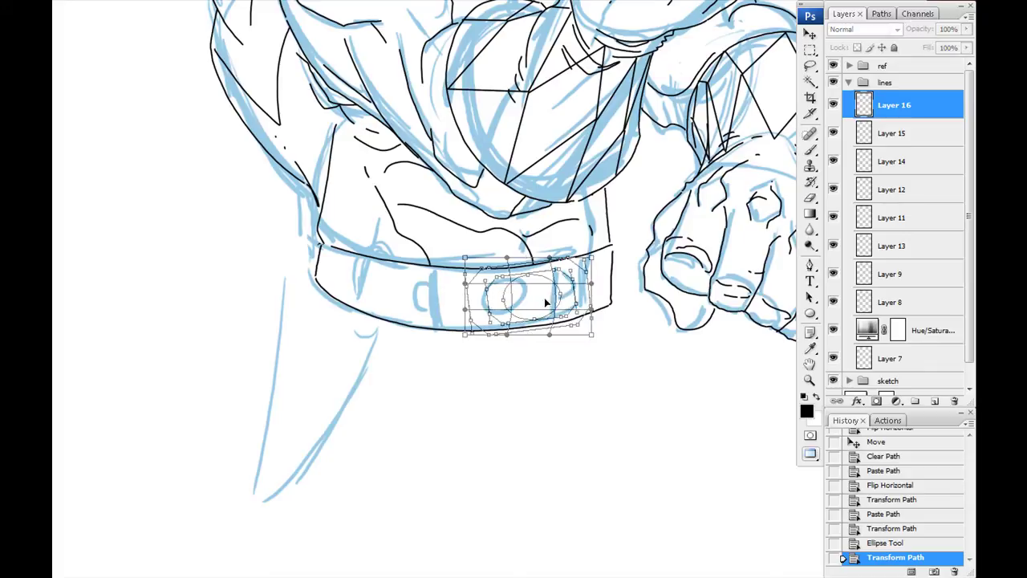
key(Return)
Stroke the octagon and ellipse buckle paths with the black brush
right_click(543, 297)
click(572, 385)
key(Return)
key(Return)
Clean up stray line ends around the belt with the Eraser
key(ctrl+plus)
key(ctrl+plus)
key(ctrl+plus)
key(e)
drag(318, 229, 320, 247)
drag(319, 244, 322, 262)
drag(321, 258, 317, 272)
drag(339, 432, 347, 461)
mouse_move(770, 361)
mouse_down()
mouse_move(599, 367)
mouse_move(594, 389)
mouse_up()
drag(647, 420, 651, 378)
drag(617, 287, 594, 409)
drag(602, 302, 615, 347)
drag(536, 354, 551, 369)
Merge the ink layers beneath the buckle layer and erase the belt outline where it crosses the buckle
click(850, 135)
key(ctrl+e)
key(ctrl+e)
key(ctrl+e)
key(ctrl+e)
key(ctrl+e)
key(ctrl+e)
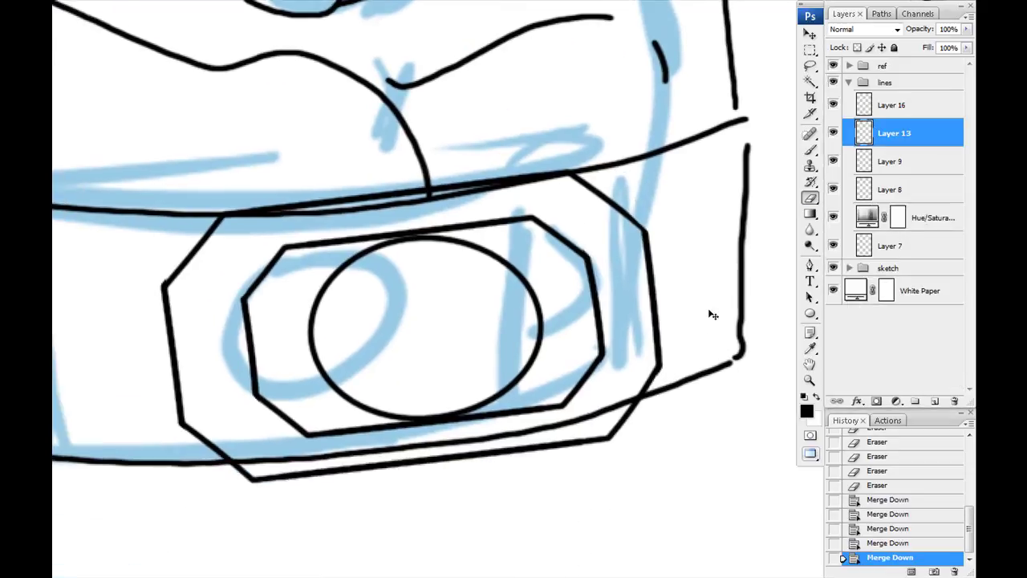
drag(592, 413, 565, 410)
drag(325, 351, 597, 387)
On a new layer, ink the angled side plate beyond the buckle's left edge with straight lines
key(b)
key(ctrl+alt+shift+n)
click(473, 269)
shift+click(443, 270)
shift+click(376, 322)
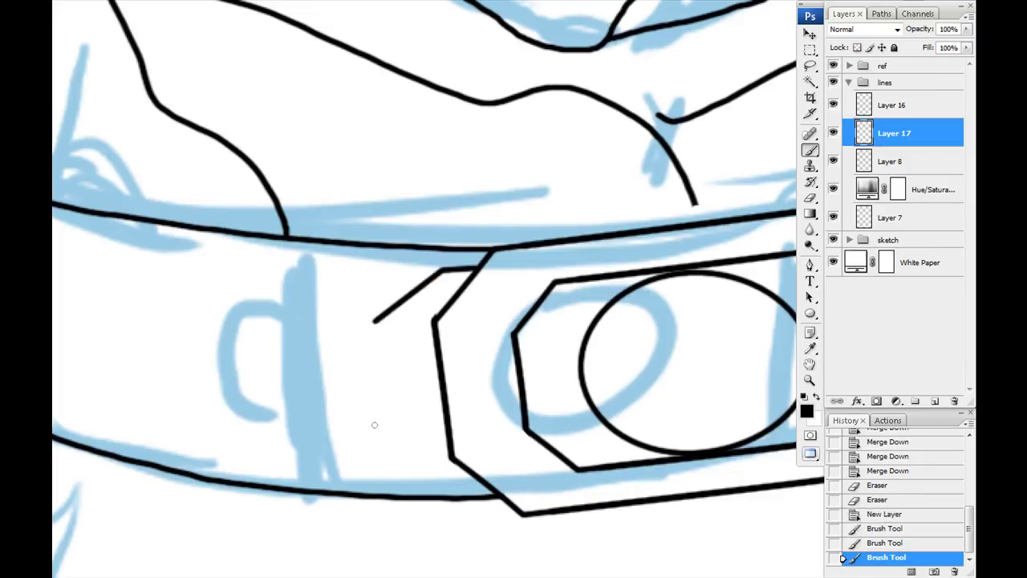
shift+click(385, 468)
shift+click(448, 484)
shift+click(485, 489)
key(ctrl+z)
shift+click(449, 494)
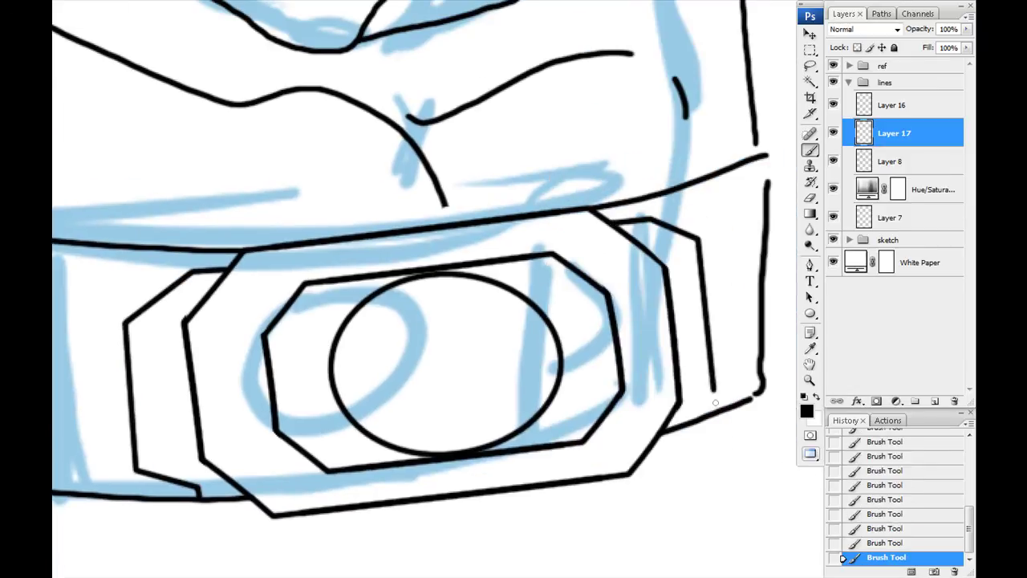
Ink the matching side plate beyond the buckle's right edge, redoing its last lines
key(ctrl+z)
key(ctrl+z)
drag(537, 329, 343, 369)
On a new layer, ink straight bevel lines around the buckle's inner octagon and inside its outer frame
key(ctrl+alt+shift+n)
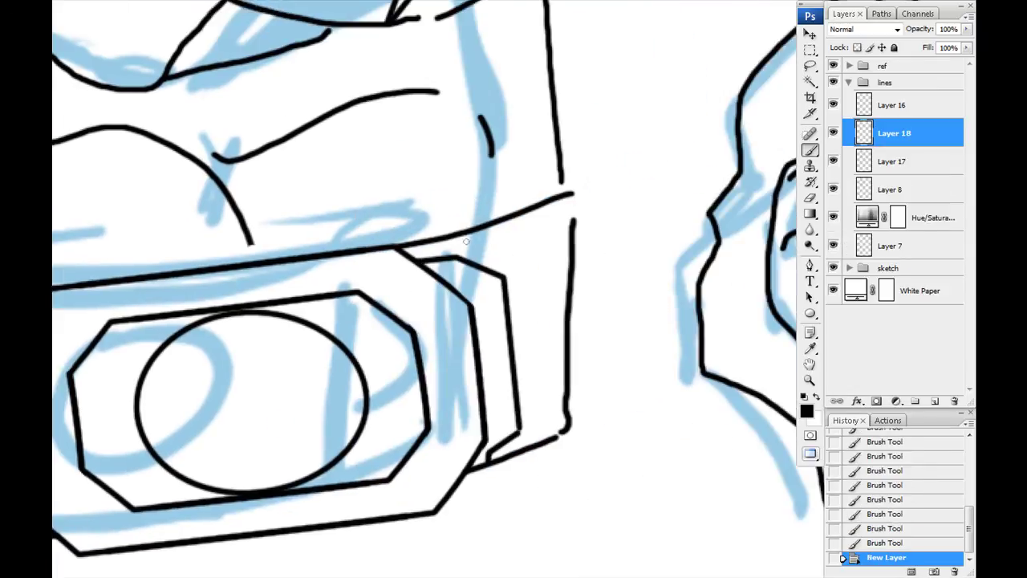
drag(214, 283, 412, 252)
shift+click(561, 247)
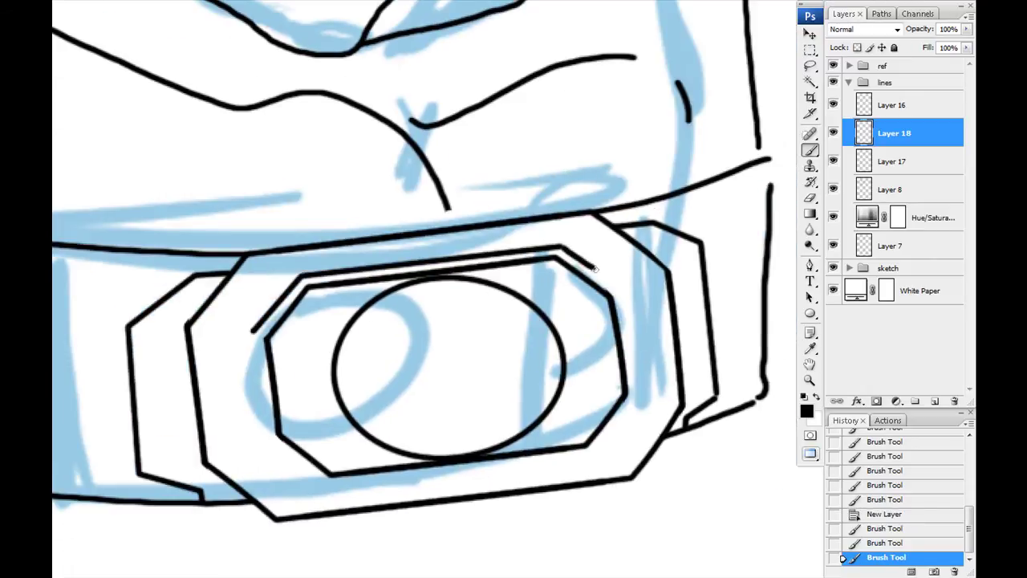
click(248, 260)
shift+click(203, 329)
shift+click(211, 461)
shift+click(279, 505)
click(251, 262)
shift+click(589, 225)
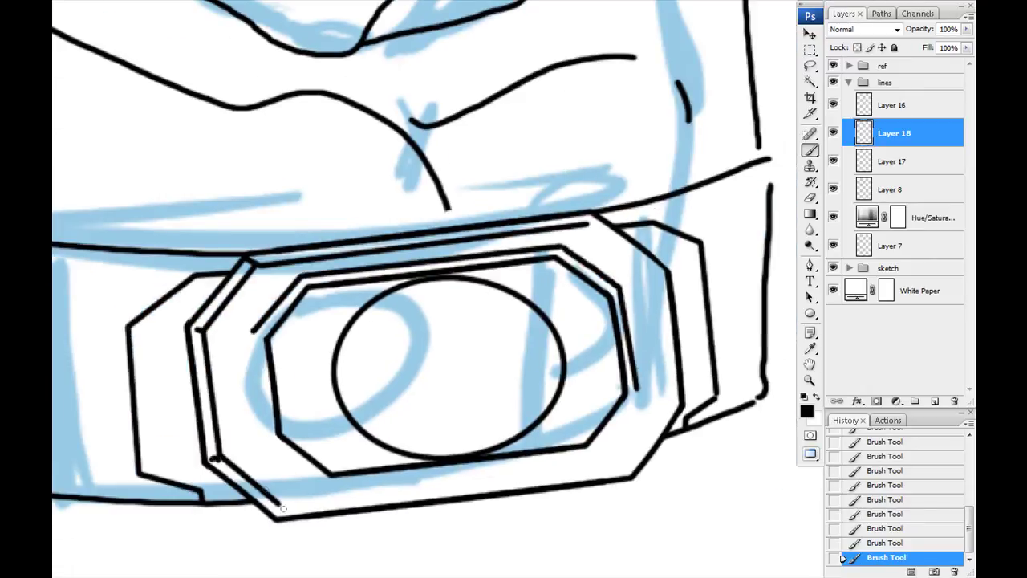
key(ctrl+z)
drag(404, 297, 374, 378)
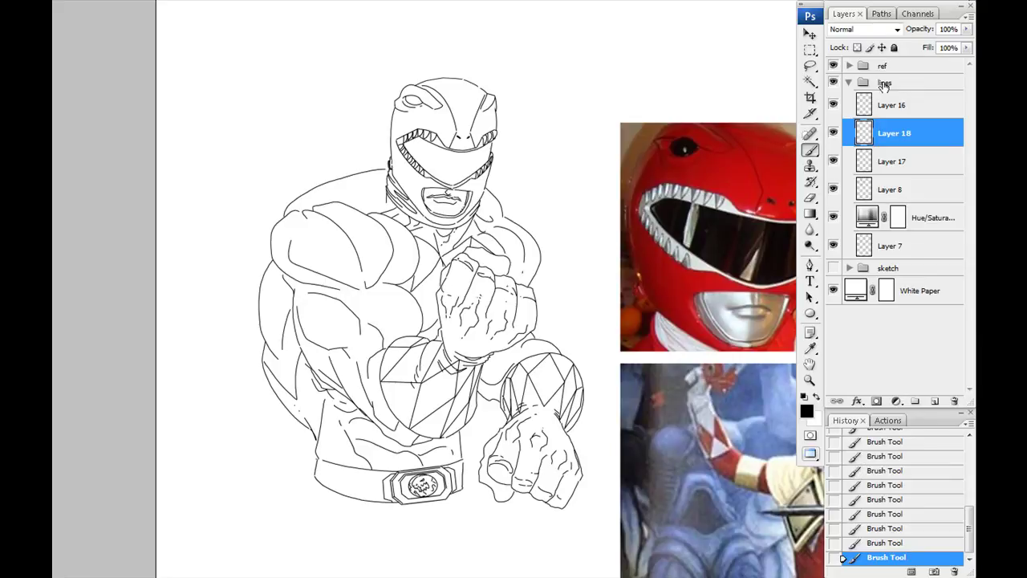
Create a layer group named cont above the lines group and add a new layer in it
key(ctrl+g)
key(ctrl+alt+shift+n)
scroll(490, 167, up, 4)
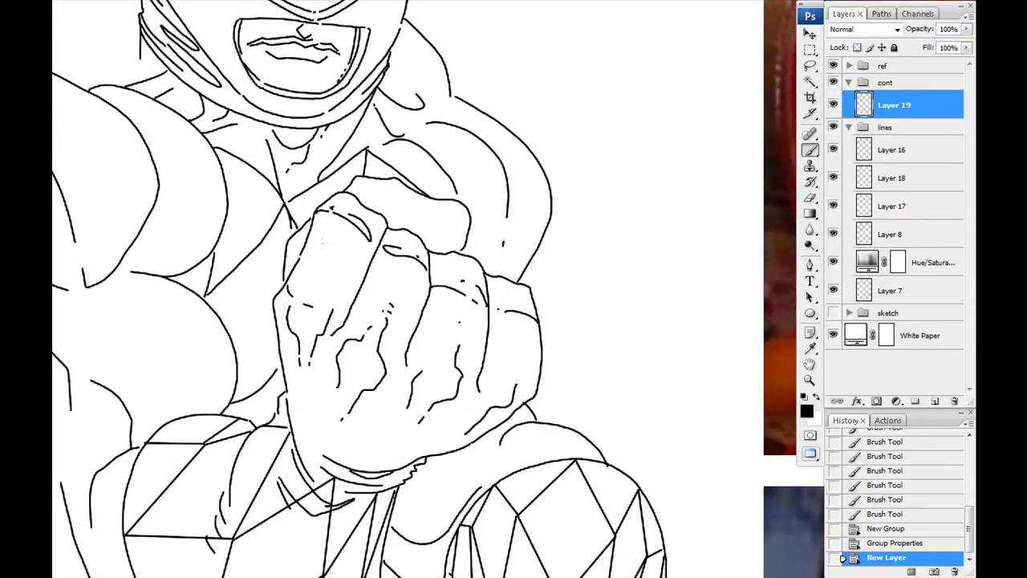
Ink thick outer contours along the neck, shoulder and arm on the drawing's right side, ending at the patterned sleeve
key(ctrl+z)
drag(472, 237, 544, 348)
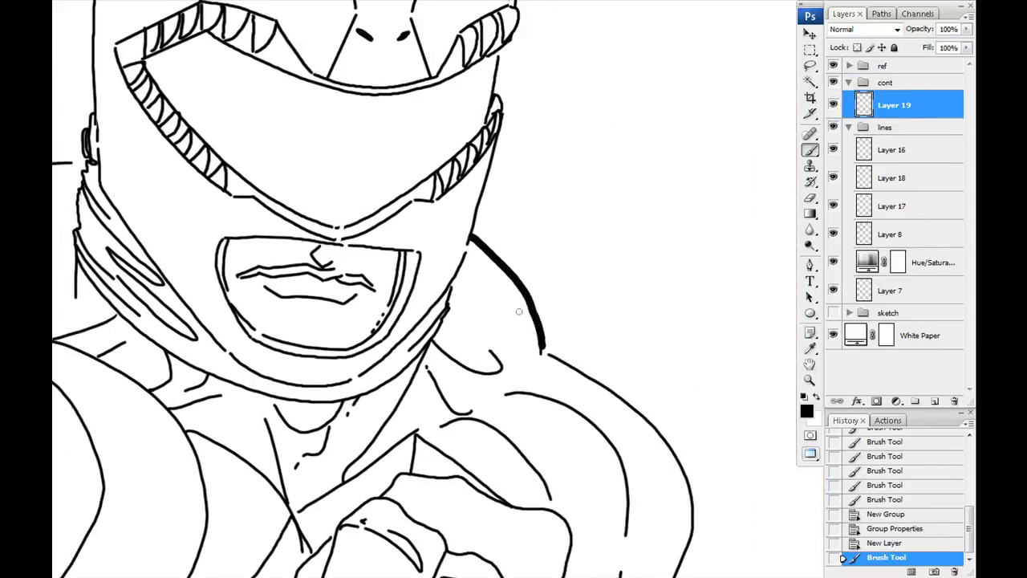
key(ctrl+z)
scroll(474, 246, up, 2)
mouse_move(321, 165)
mouse_down()
mouse_move(466, 393)
mouse_move(247, 114)
mouse_up()
mouse_move(249, 114)
mouse_down()
mouse_move(394, 194)
mouse_move(479, 274)
mouse_up()
mouse_move(479, 274)
mouse_down()
mouse_move(545, 438)
mouse_move(544, 512)
mouse_up()
mouse_move(544, 512)
mouse_down()
mouse_move(576, 178)
mouse_move(483, 343)
mouse_up()
mouse_move(478, 342)
mouse_down()
mouse_move(372, 116)
mouse_move(395, 479)
mouse_up()
mouse_move(396, 479)
mouse_down()
mouse_move(240, 173)
mouse_move(493, 356)
mouse_up()
drag(493, 355, 321, 110)
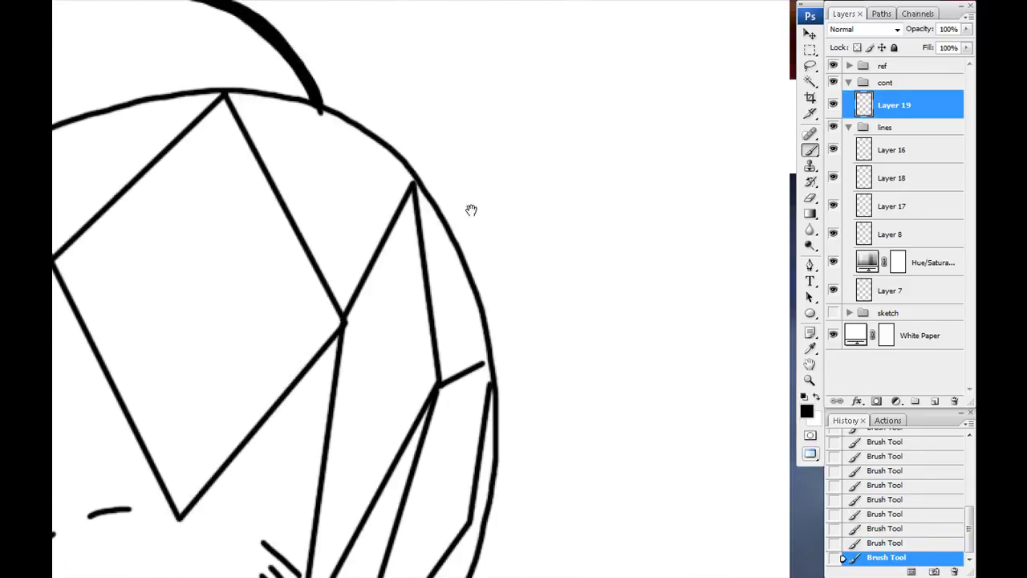
Merge Layers 16, 18 and 17 into Layer 8, delete the Hue/Saturation adjustment layer, and make Layer 19 active
click(872, 149)
key(ctrl+e)
key(ctrl+e)
key(ctrl+e)
drag(875, 179, 954, 401)
click(891, 105)
Ink thick outer contours around the patterned sleeves, both fists, the arms, back, belt and buckle, and helmet, redoing unsatisfactory strokes
click(321, 111)
key(b)
mouse_move(316, 103)
mouse_down()
mouse_move(422, 177)
mouse_move(493, 466)
mouse_up()
drag(493, 466, 521, 132)
mouse_move(520, 131)
mouse_down()
mouse_move(496, 242)
mouse_move(384, 393)
mouse_up()
mouse_move(475, 507)
mouse_down()
mouse_move(493, 360)
mouse_move(353, 354)
mouse_move(345, 341)
mouse_move(441, 363)
mouse_move(556, 78)
mouse_up()
mouse_move(555, 78)
mouse_down()
mouse_move(530, 321)
mouse_move(578, 44)
mouse_up()
mouse_move(578, 43)
mouse_down()
mouse_move(607, 252)
mouse_move(428, 176)
mouse_up()
drag(374, 291, 649, 227)
drag(708, 107, 558, 424)
mouse_move(560, 568)
mouse_down()
mouse_move(542, 233)
mouse_move(530, 450)
mouse_move(184, 390)
mouse_move(386, 424)
mouse_move(456, 487)
mouse_move(316, 270)
mouse_move(434, 321)
mouse_move(546, 440)
mouse_move(369, 228)
mouse_move(457, 386)
mouse_up()
mouse_move(454, 120)
mouse_down()
mouse_move(493, 506)
mouse_move(500, 401)
mouse_move(378, 422)
mouse_up()
mouse_move(439, 476)
mouse_down()
mouse_move(532, 184)
mouse_move(367, 408)
mouse_move(241, 447)
mouse_move(674, 360)
mouse_move(692, 257)
mouse_up()
mouse_move(641, 216)
mouse_down()
mouse_move(449, 522)
mouse_move(484, 156)
mouse_move(522, 72)
mouse_up()
drag(514, 145, 308, 418)
drag(572, 277, 751, 273)
drag(669, 344, 101, 380)
drag(315, 343, 441, 433)
drag(450, 434, 420, 206)
drag(483, 210, 492, 321)
drag(457, 387, 546, 170)
drag(533, 391, 590, 160)
mouse_move(590, 160)
mouse_down()
mouse_move(383, 424)
mouse_move(337, 241)
mouse_up()
drag(465, 241, 343, 316)
key(ctrl+z)
drag(284, 395, 687, 275)
key(ctrl+z)
drag(225, 433, 185, 377)
mouse_move(245, 387)
mouse_down()
mouse_move(561, 200)
mouse_move(791, 277)
mouse_up()
mouse_move(791, 277)
mouse_down()
mouse_move(502, 193)
mouse_move(670, 423)
mouse_move(533, 153)
mouse_up()
mouse_move(534, 152)
mouse_down()
mouse_move(597, 345)
mouse_move(610, 526)
mouse_up()
mouse_move(610, 526)
mouse_down()
mouse_move(724, 256)
mouse_move(562, 265)
mouse_move(514, 297)
mouse_move(378, 213)
mouse_move(514, 62)
mouse_move(501, 392)
mouse_up()
drag(502, 394, 494, 89)
mouse_move(494, 89)
mouse_down()
mouse_move(486, 223)
mouse_move(427, 308)
mouse_up()
drag(228, 277, 346, 286)
mouse_move(233, 341)
mouse_down()
mouse_move(402, 299)
mouse_move(515, 341)
mouse_up()
key(ctrl+z)
mouse_move(224, 361)
mouse_down()
mouse_move(499, 323)
mouse_move(515, 341)
mouse_up()
scroll(430, 234, down, 8)
mouse_move(186, 434)
mouse_down()
mouse_move(267, 459)
mouse_move(228, 445)
mouse_up()
key(ctrl+z)
mouse_move(164, 409)
mouse_down()
mouse_move(378, 463)
mouse_move(514, 450)
mouse_move(241, 195)
mouse_move(305, 315)
mouse_move(501, 477)
mouse_up()
mouse_move(537, 494)
mouse_down()
mouse_move(338, 98)
mouse_move(548, 501)
mouse_up()
drag(554, 509, 525, 356)
mouse_move(481, 105)
mouse_down()
mouse_move(503, 335)
mouse_move(452, 481)
mouse_up()
mouse_move(331, 147)
mouse_down()
mouse_move(386, 175)
mouse_move(509, 542)
mouse_up()
drag(328, 125, 385, 439)
right_click(480, 372)
click(593, 482)
drag(581, 321, 590, 234)
drag(579, 160, 394, 372)
Check the whole drawing with the canvas flipped horizontally, and undo the flip
key(ctrl+0)
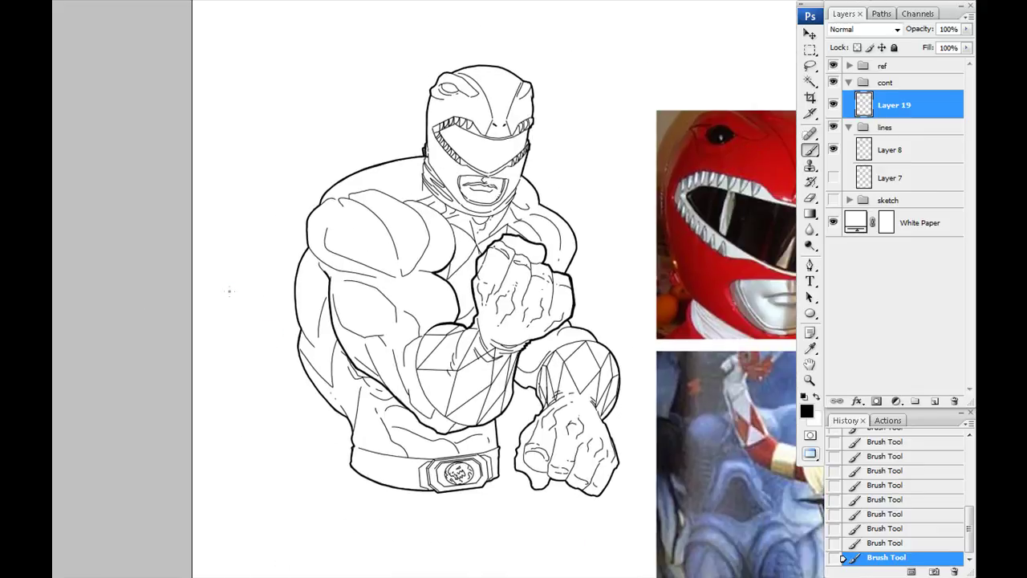
key(h)
key(ctrl+z)
drag(337, 371, 452, 326)
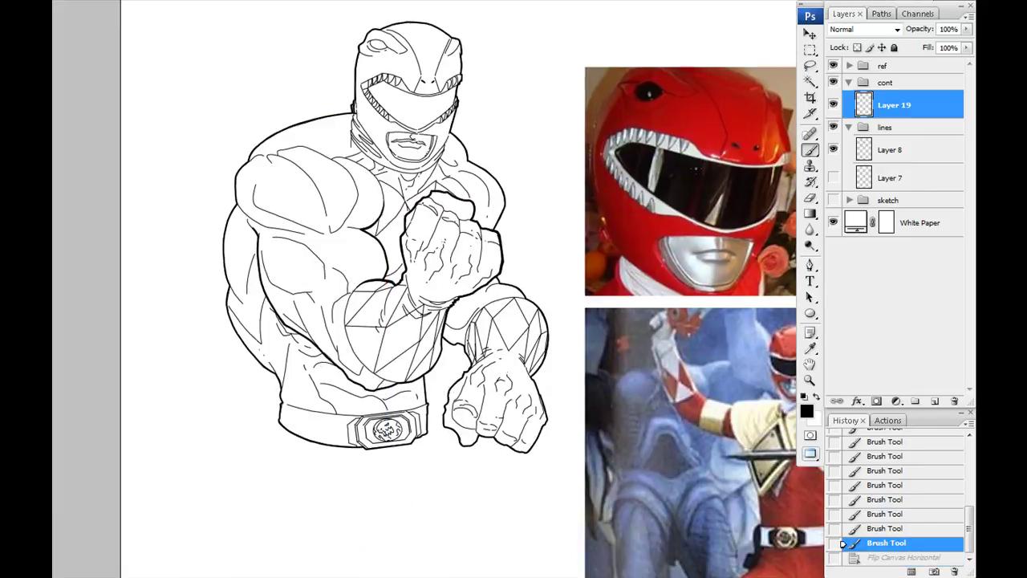
Hide the ref group, create a layer group named ranger, and move the cont and lines groups into it
click(833, 65)
click(886, 82)
click(915, 401)
double_click(891, 82)
text(ranger)
key(Return)
shift+click(885, 144)
drag(891, 120, 891, 82)
Inspect the line art from the belt up to the helmet with the interface panels hidden
scroll(361, 300, down, 5)
scroll(360, 300, up, 8)
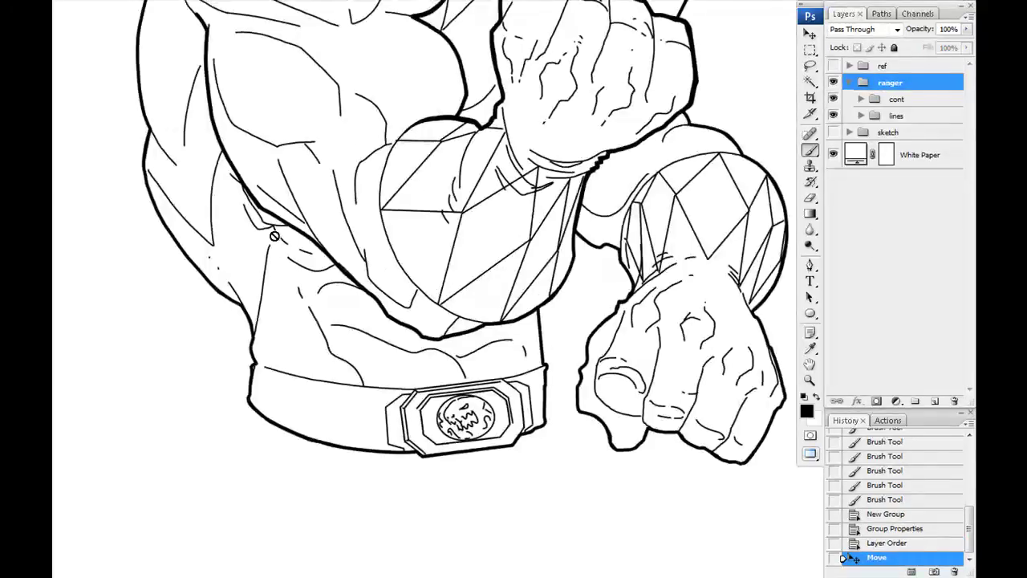
key(Tab)
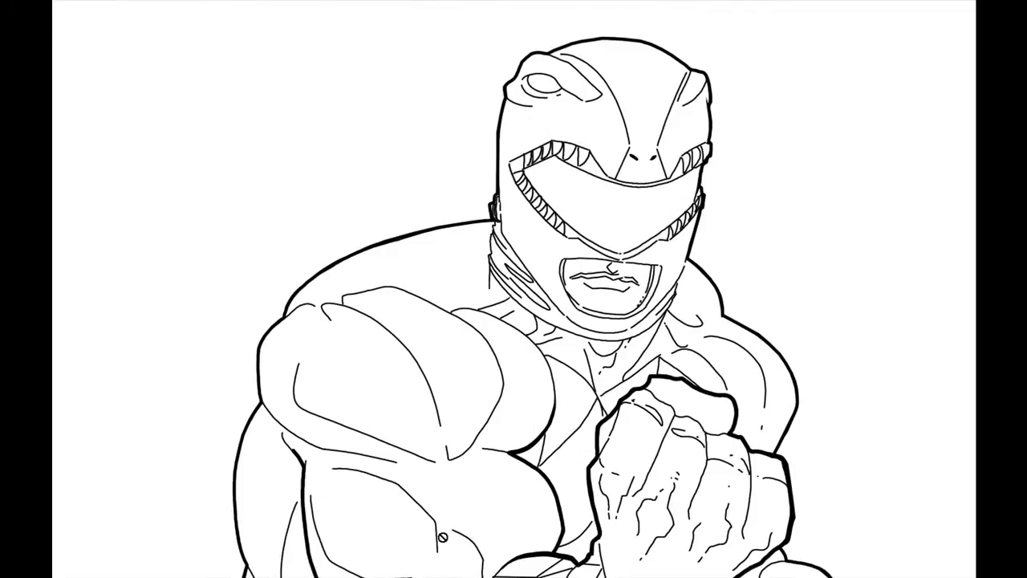